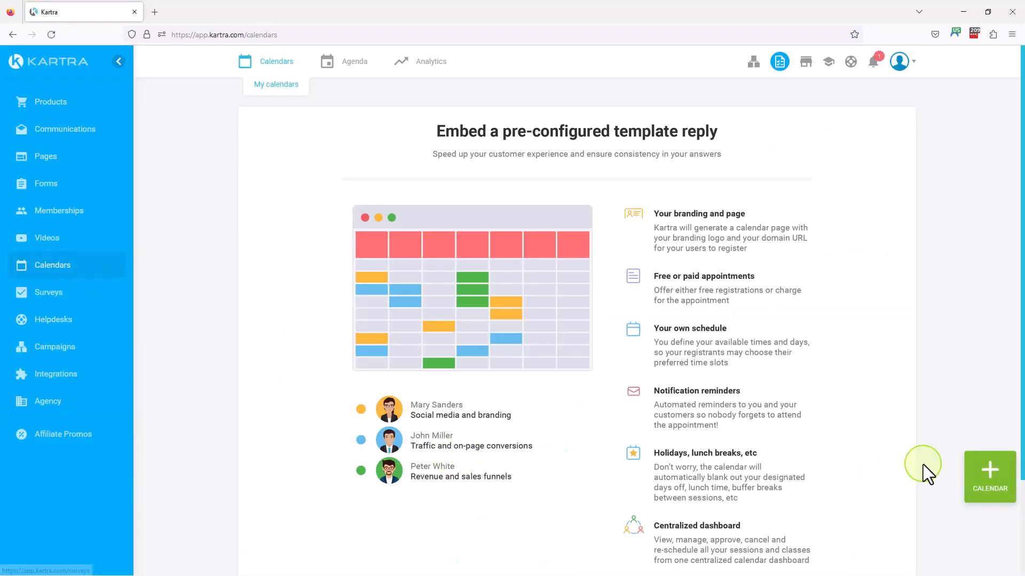
# Start a new calendar, preview the recurrent class, gym and live event models, and choose the Consultant model
pyautogui.scroll(-3, 859, 395)
pyautogui.scroll(2, 865, 392)
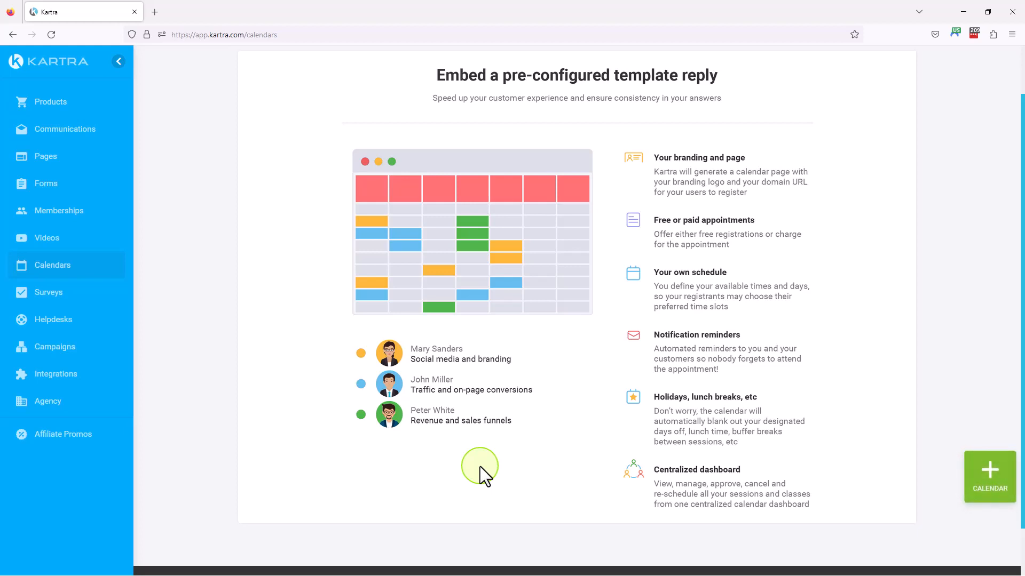
pyautogui.click(998, 490)
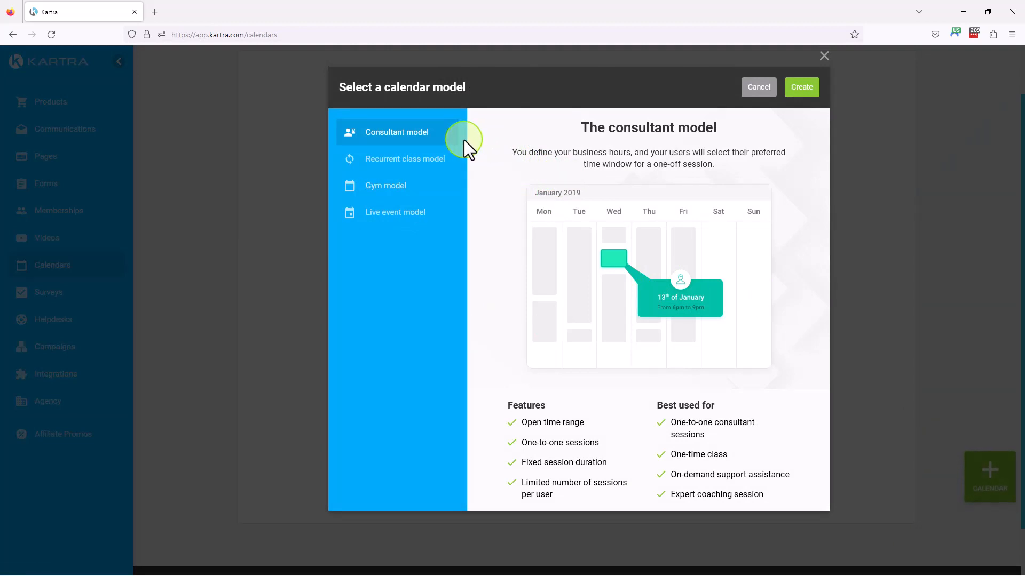
pyautogui.click(429, 172)
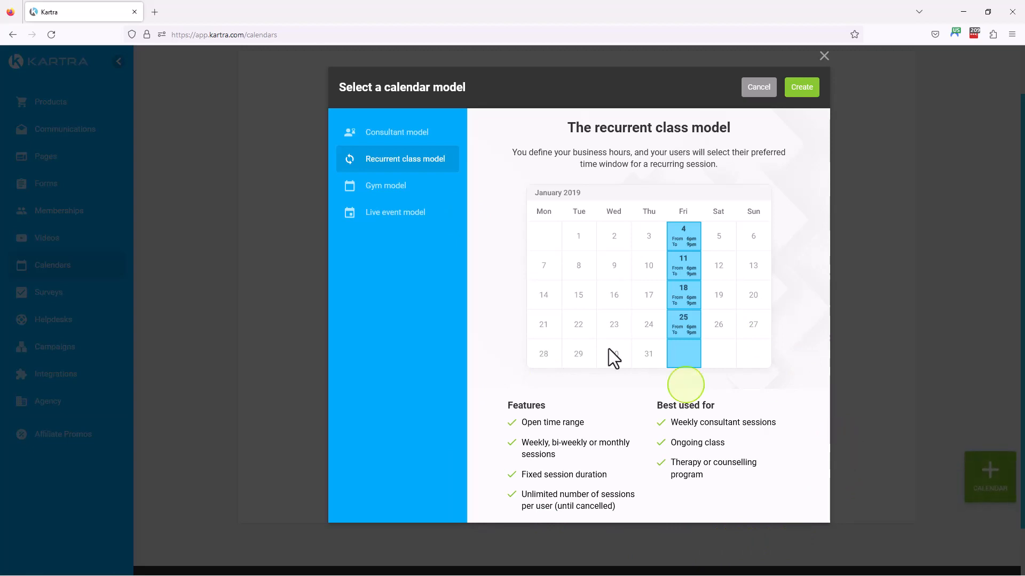
pyautogui.click(377, 188)
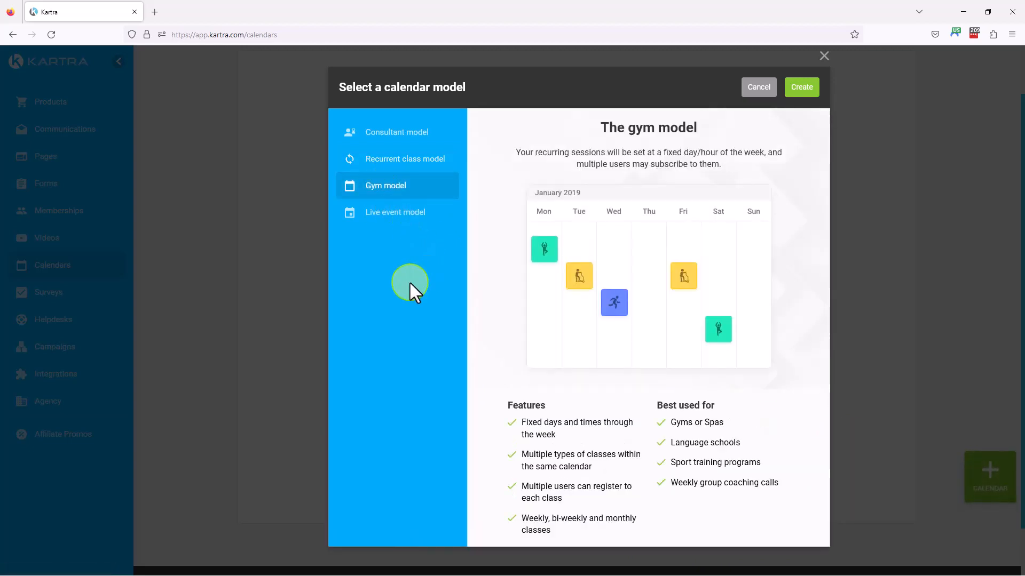
pyautogui.click(399, 216)
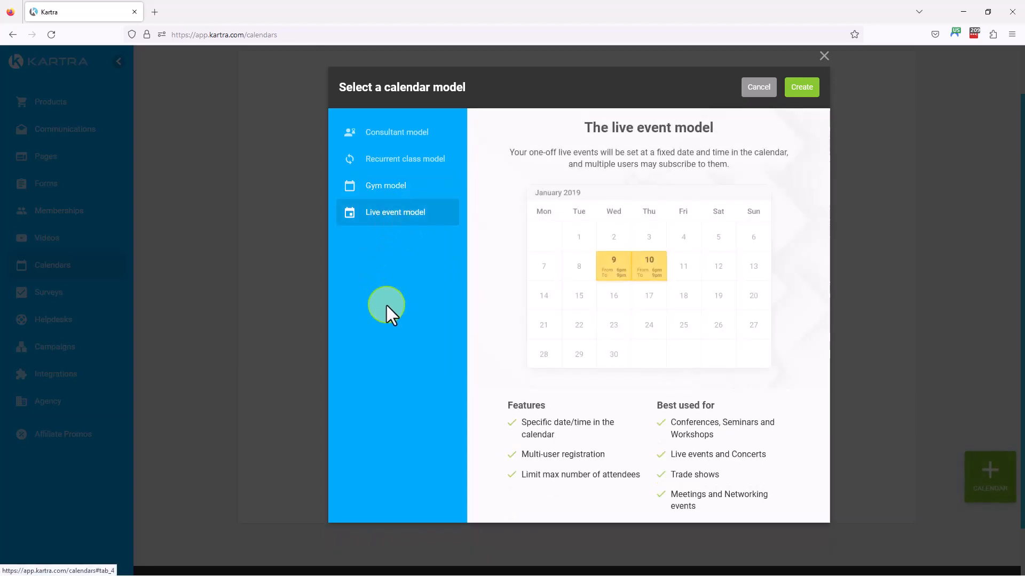
pyautogui.click(386, 134)
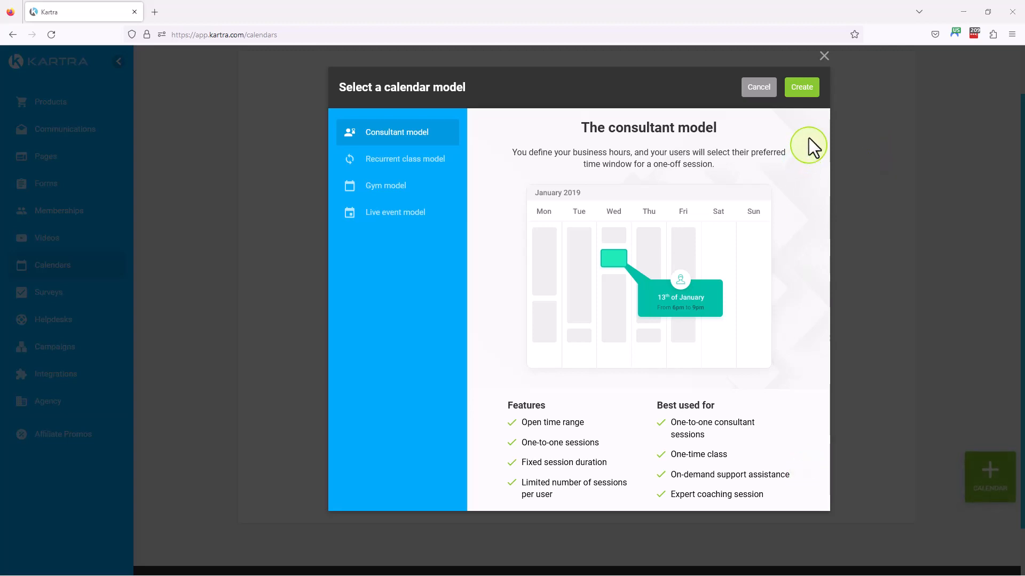
pyautogui.click(803, 94)
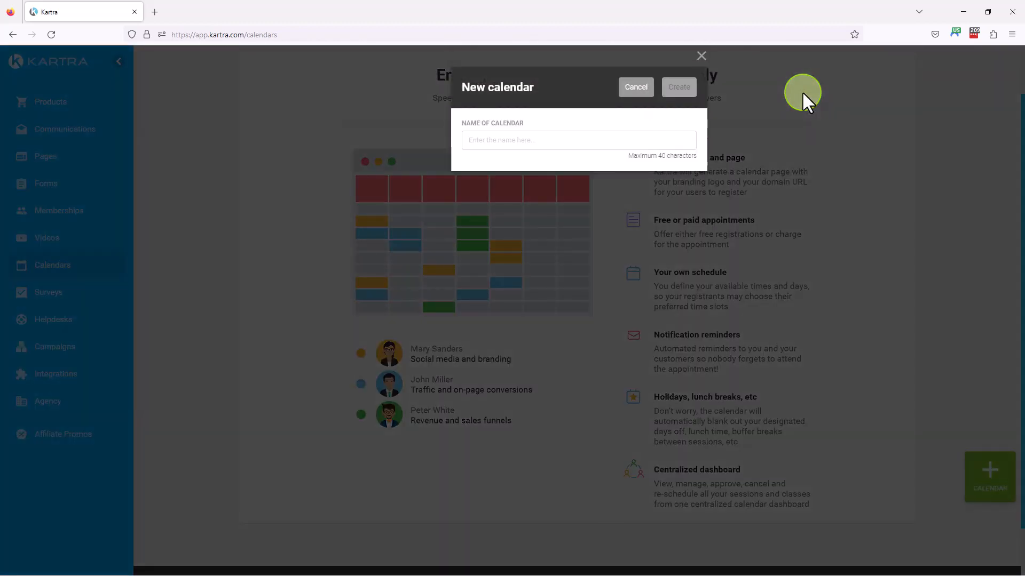
# Name the new calendar "Consultant Test" and create it
pyautogui.click(535, 141)
pyautogui.write('Consultant Test')
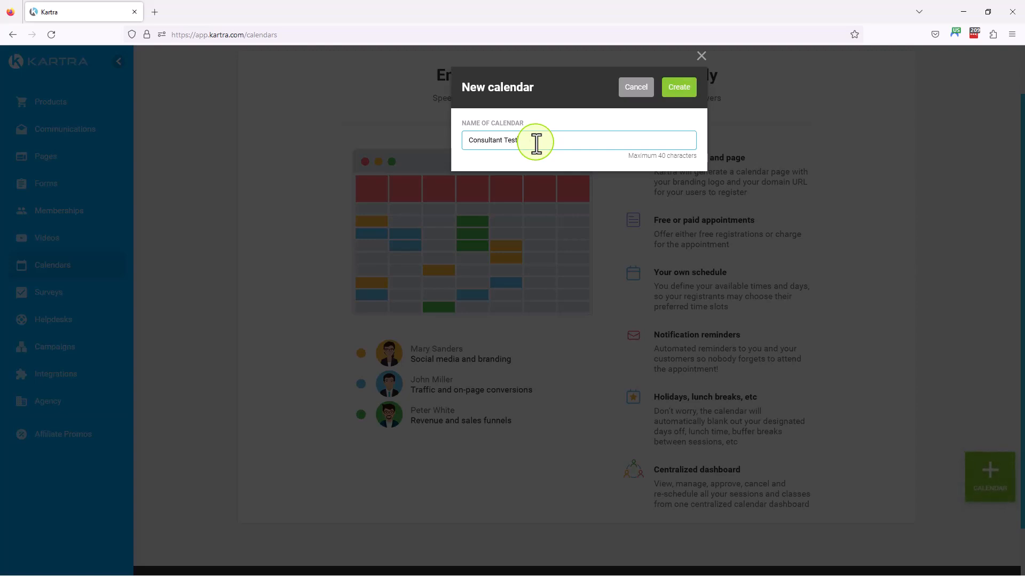
pyautogui.click(688, 89)
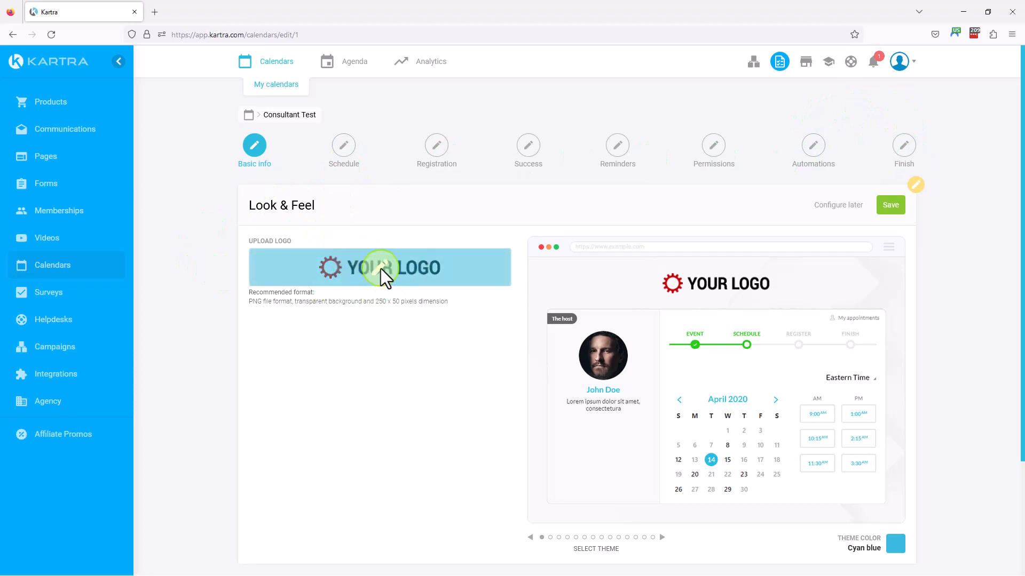
# Preview another theme, return to Cyan blue, save the Look & Feel settings and continue to the Schedule stage
pyautogui.moveTo(374, 302); pyautogui.dragTo(400, 303)
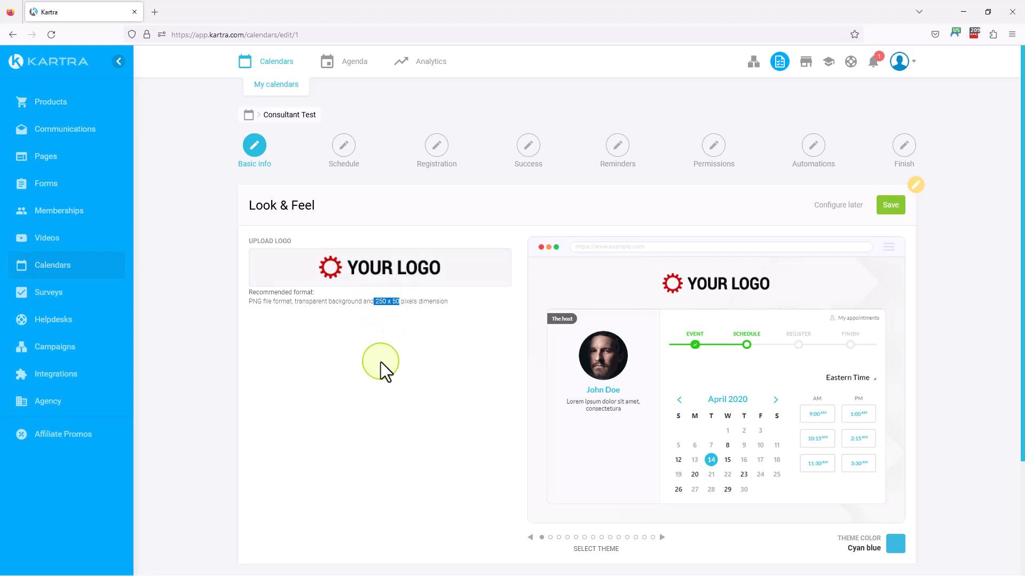
pyautogui.scroll(-2, 380, 360)
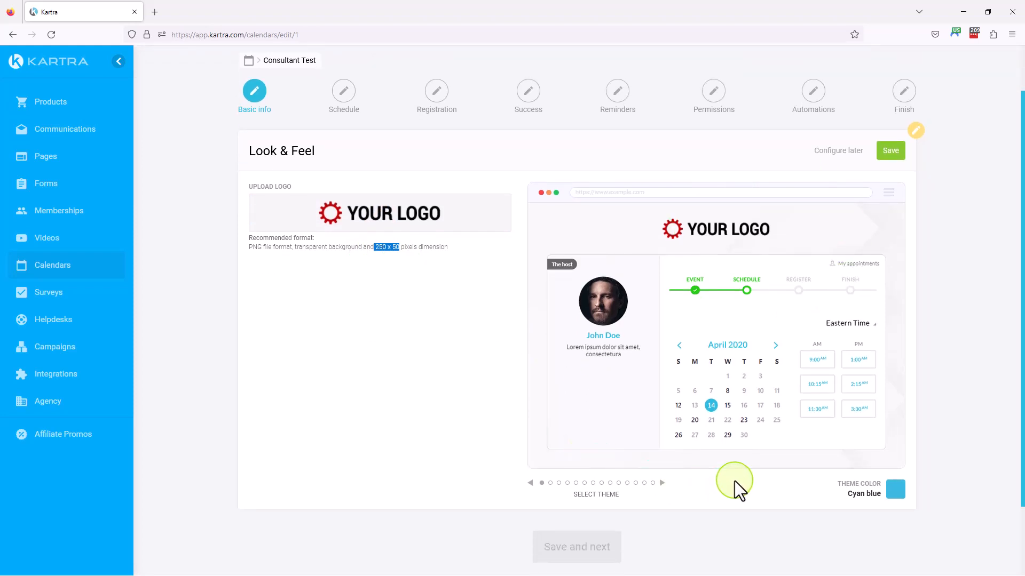
pyautogui.click(662, 482)
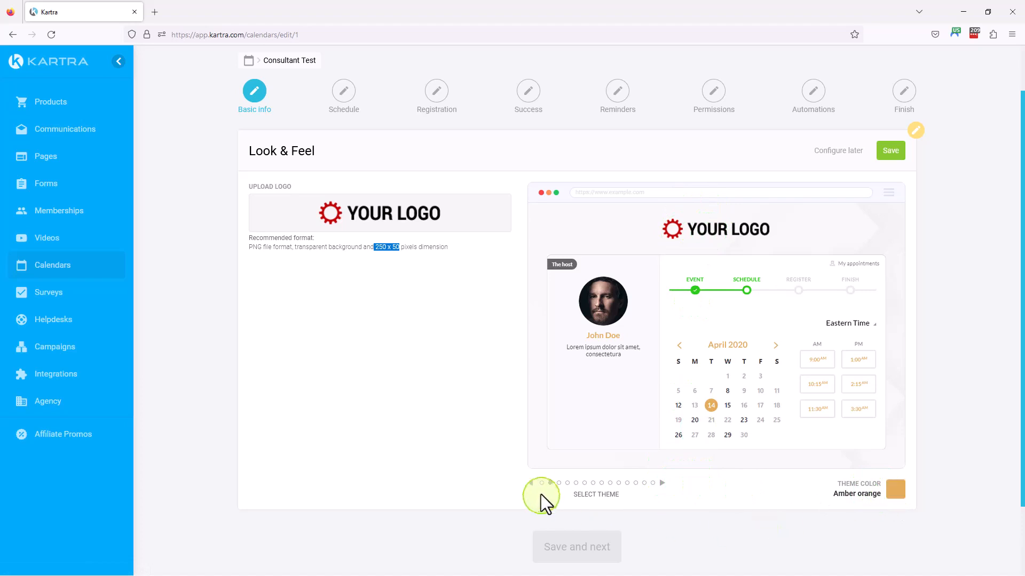
pyautogui.click(530, 483)
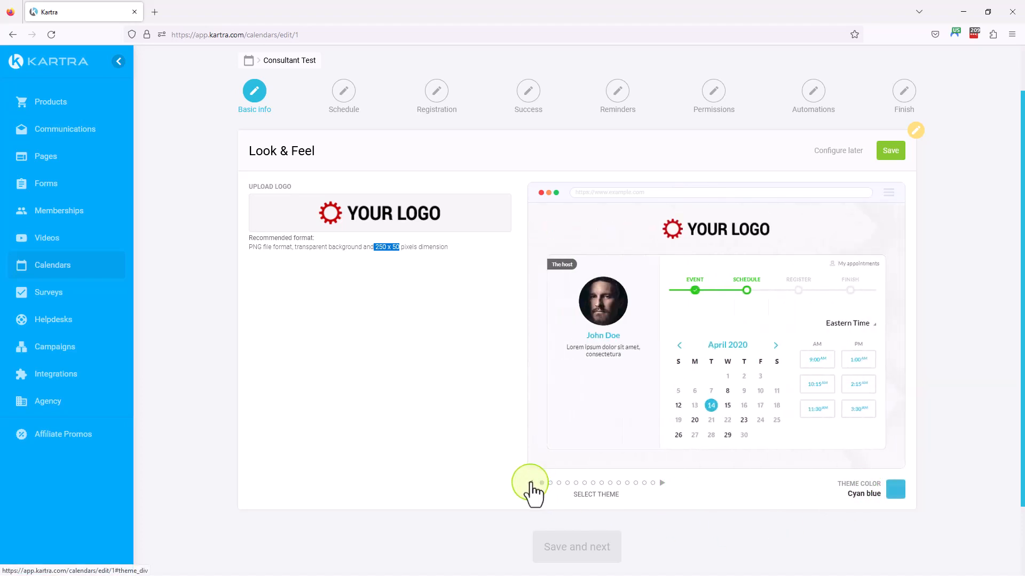
pyautogui.click(897, 155)
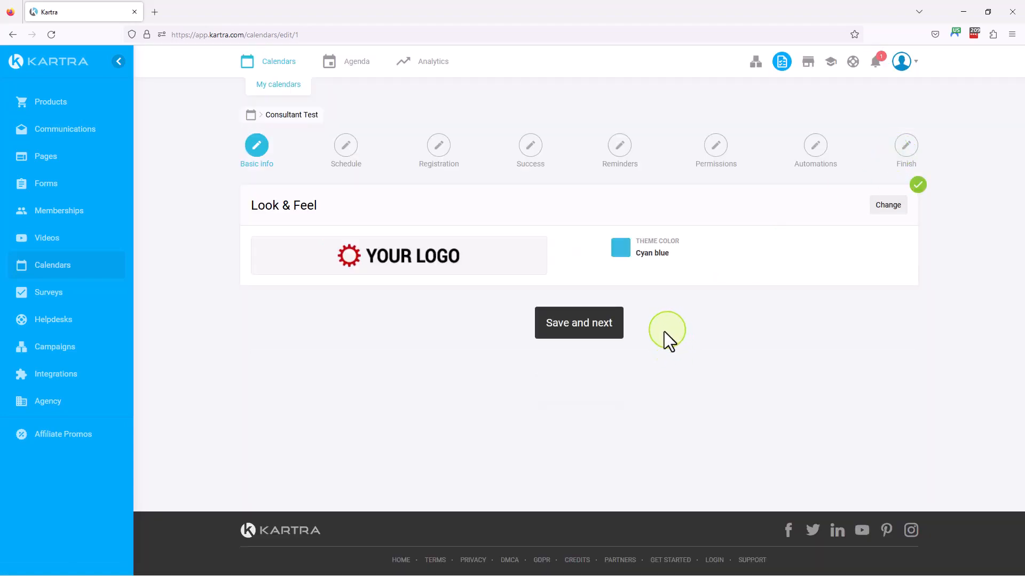
pyautogui.click(590, 326)
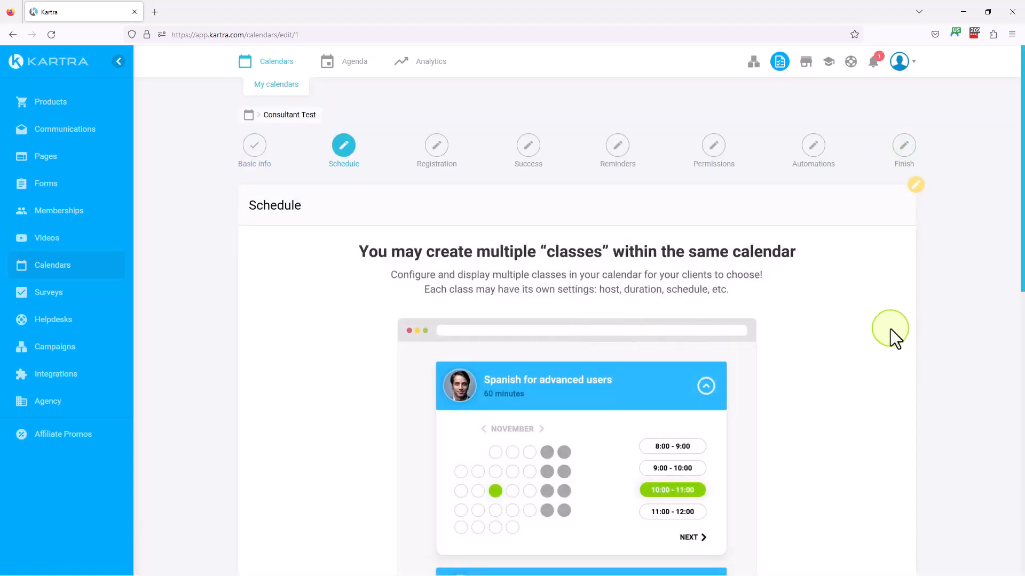
# Start setting up the first class in the schedule and look over its duration, host and availability settings
pyautogui.scroll(-2, 510, 175)
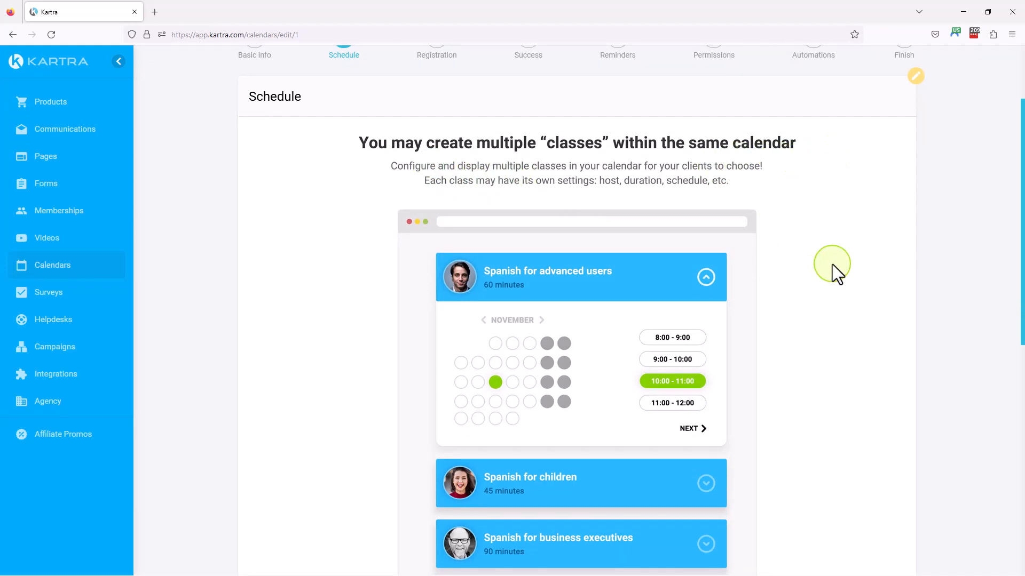
pyautogui.scroll(-3, 684, 330)
pyautogui.scroll(-1, 824, 416)
pyautogui.click(600, 423)
pyautogui.scroll(6, 320, 245)
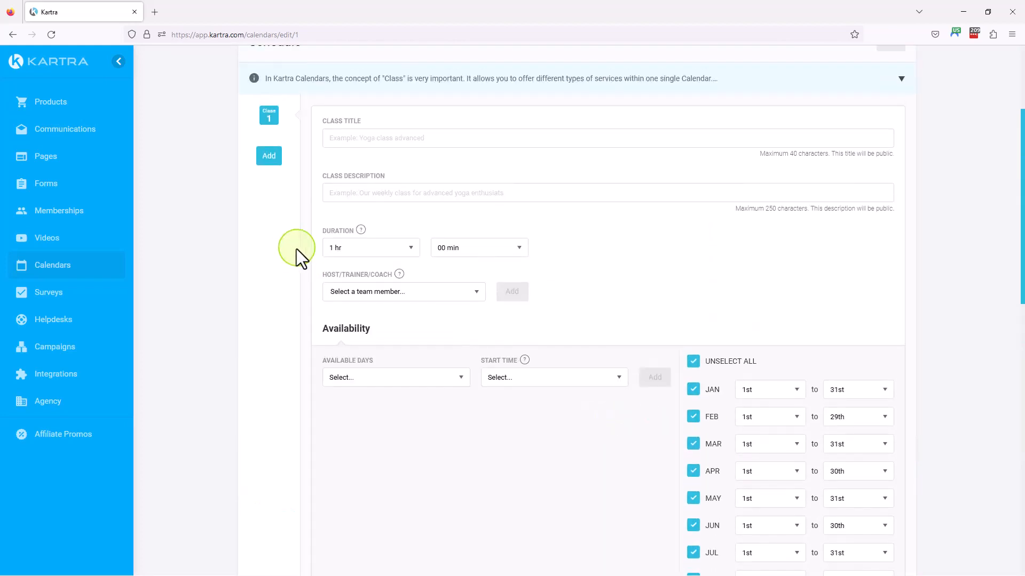
pyautogui.scroll(-7, 758, 327)
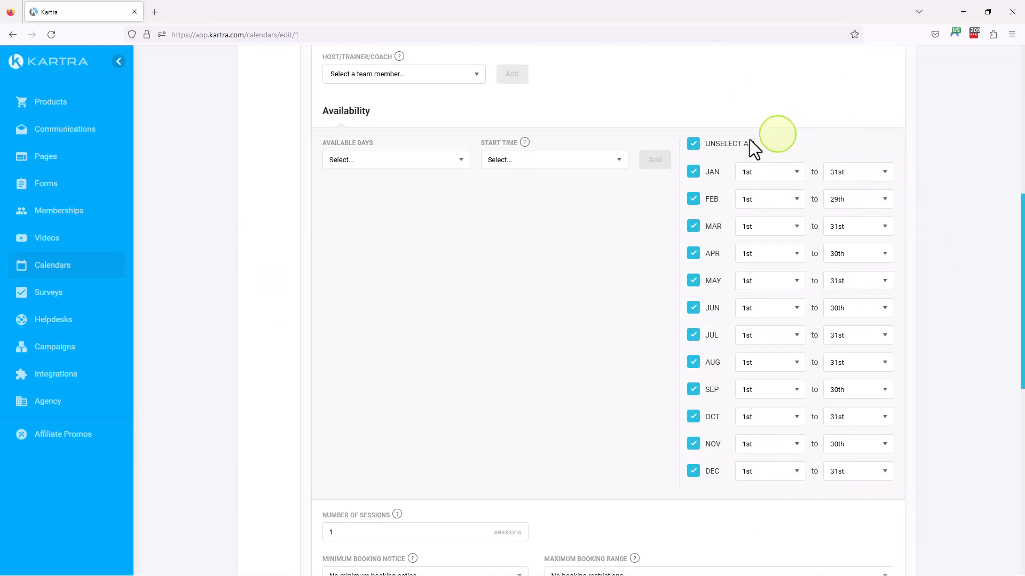
pyautogui.scroll(4, 780, 295)
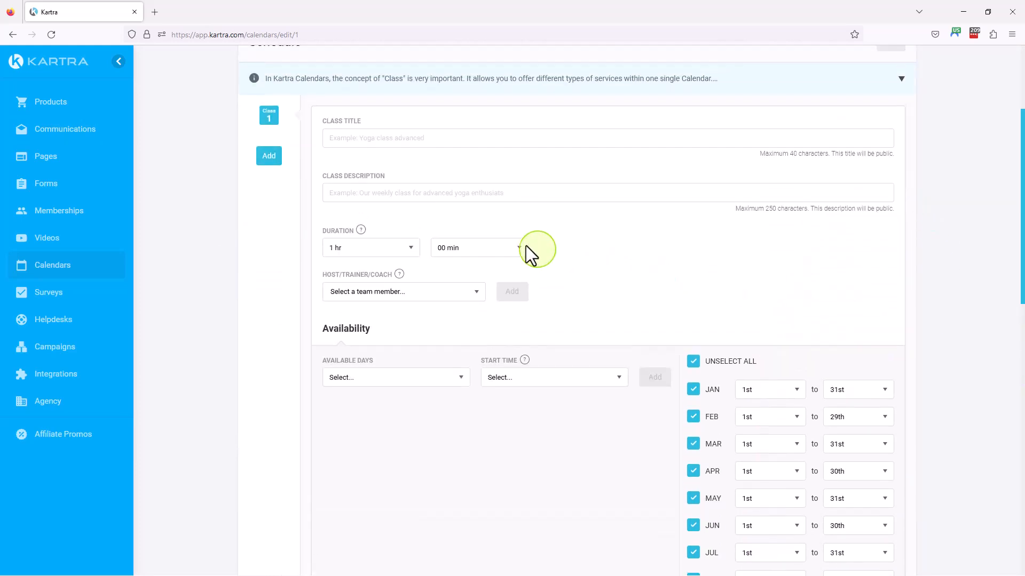
pyautogui.scroll(2, 551, 255)
# Enter "Class 1" as the class title and "Class 1 Description" as the class description
pyautogui.click(368, 248)
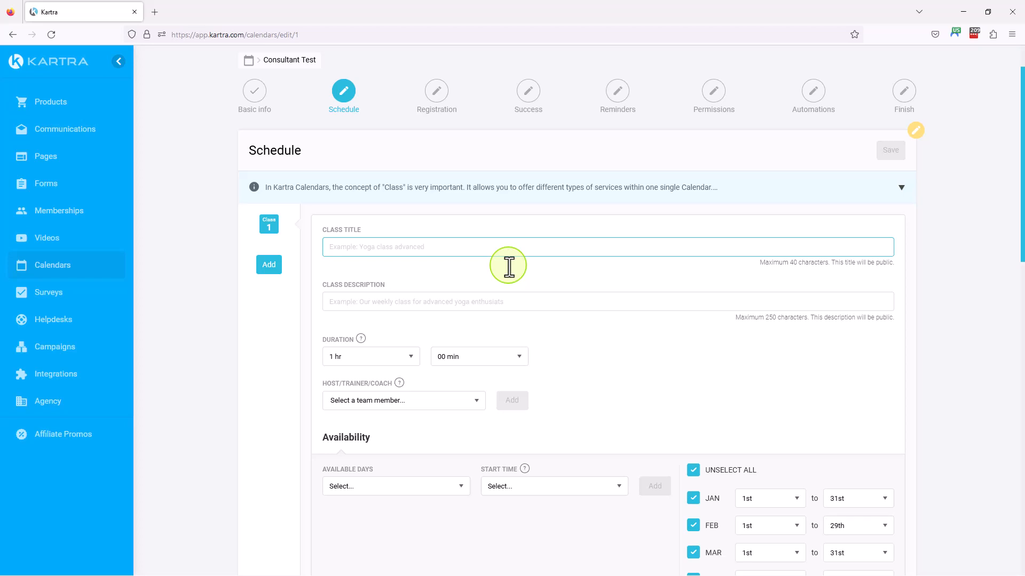
pyautogui.write('Class 1')
pyautogui.press('Tab')
pyautogui.write('Cl')
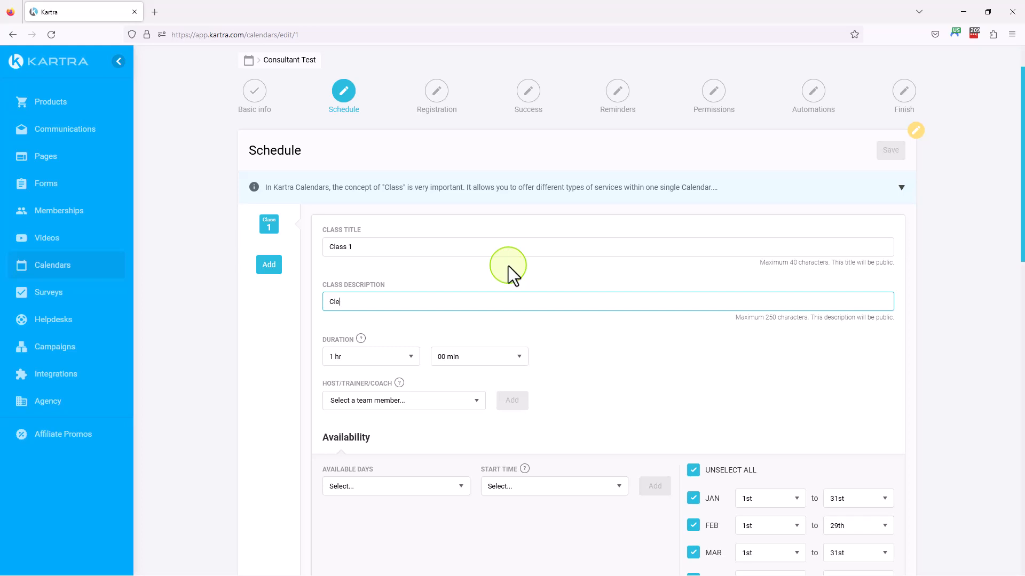
pyautogui.write('ass 1 Description')
# Add the listed team member as the host of Class 1
pyautogui.click(408, 410)
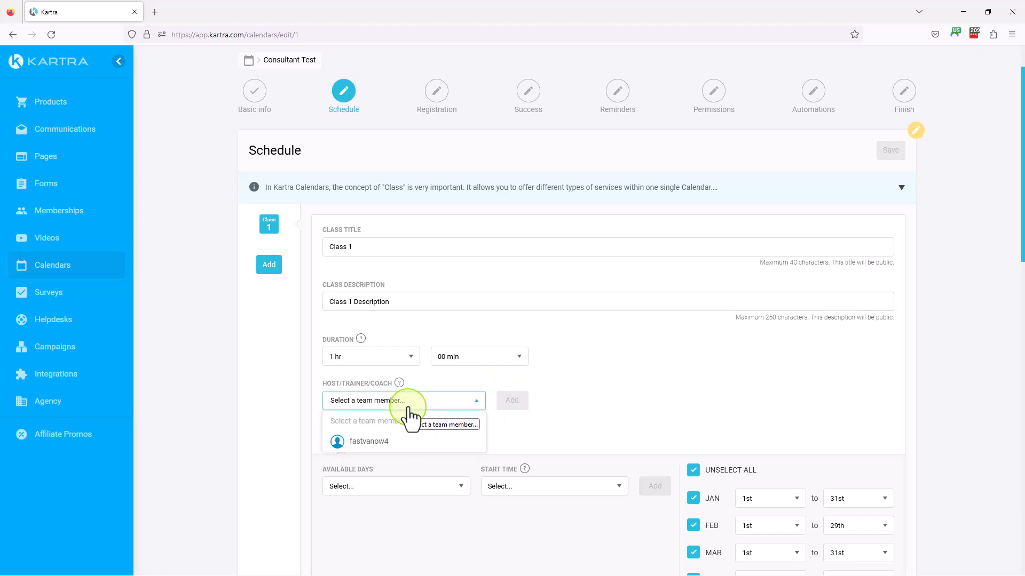
pyautogui.click(377, 446)
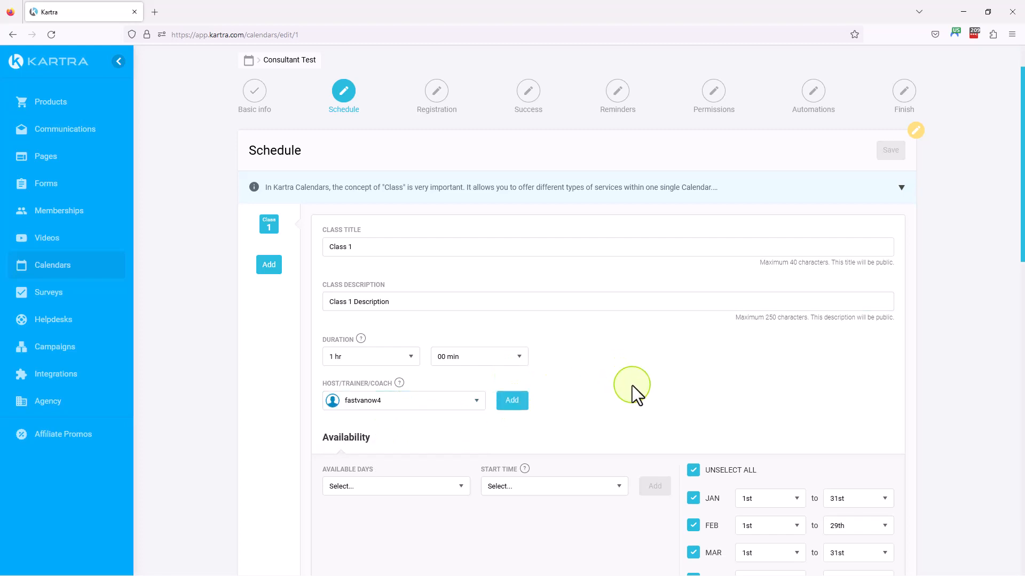
pyautogui.scroll(-2, 632, 385)
pyautogui.click(514, 294)
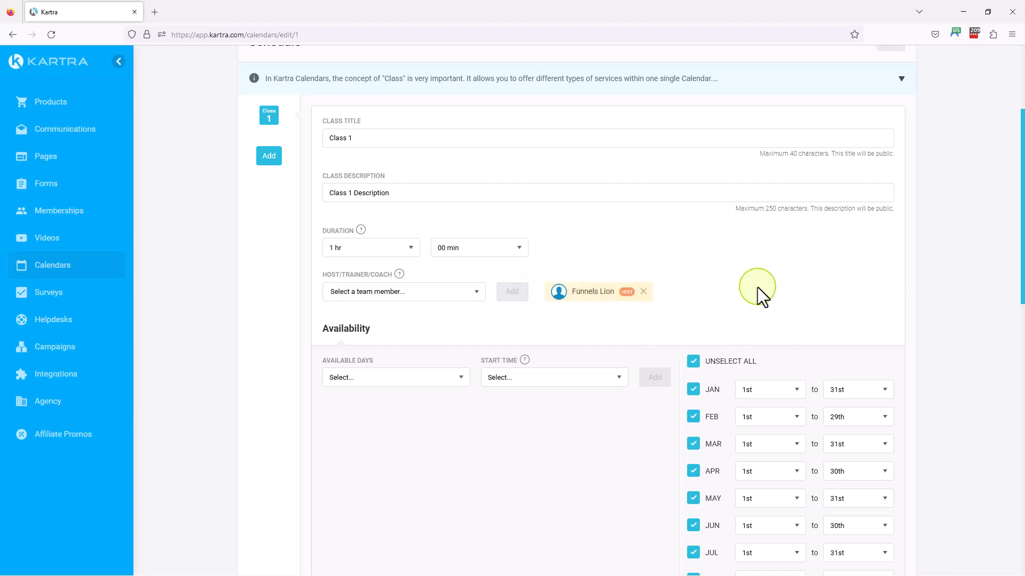
# Review the remaining schedule settings and save the double-booking option "No, don't sync appointments at all"
pyautogui.scroll(3, 854, 171)
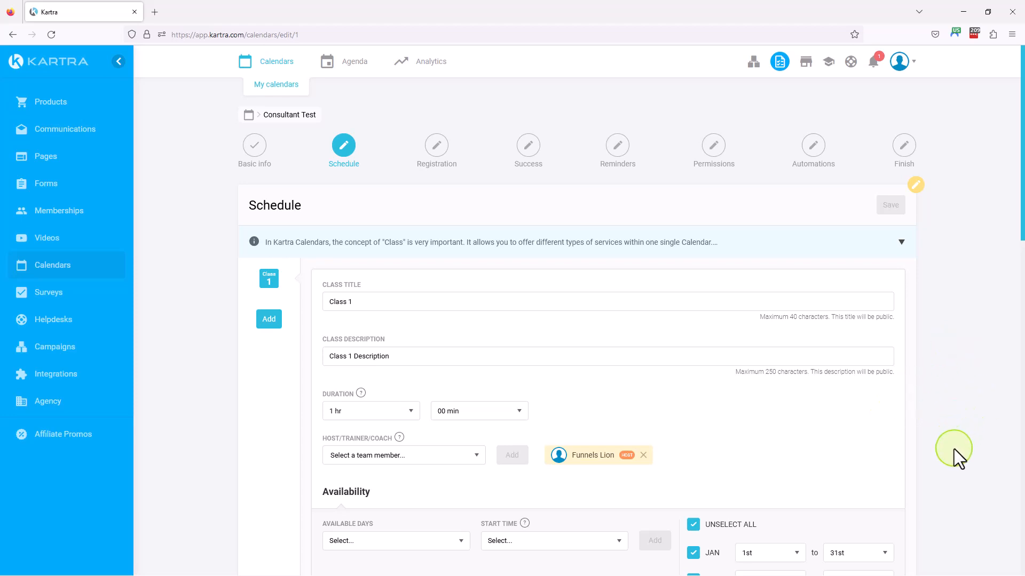
pyautogui.scroll(-7, 953, 448)
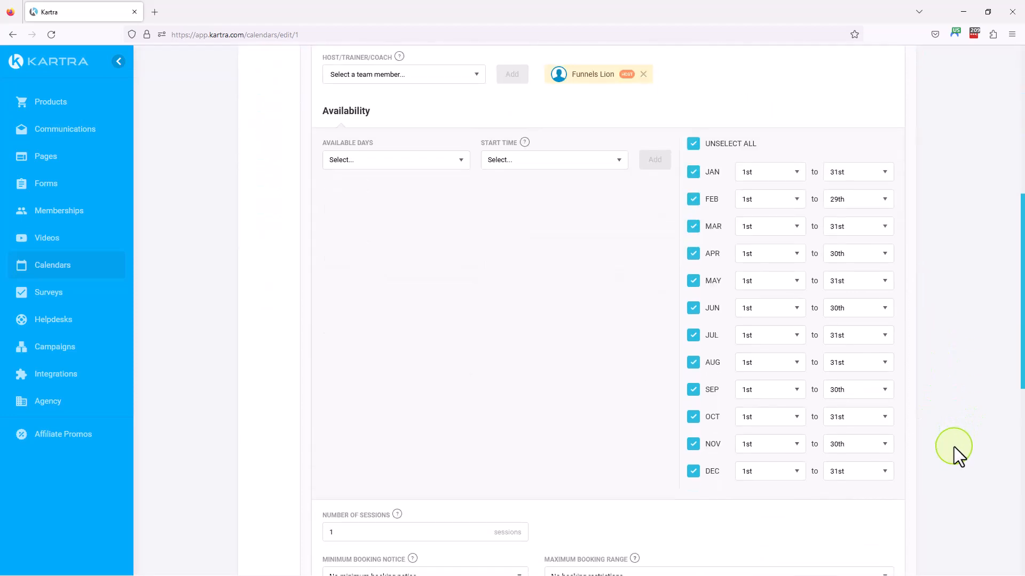
pyautogui.scroll(7, 953, 447)
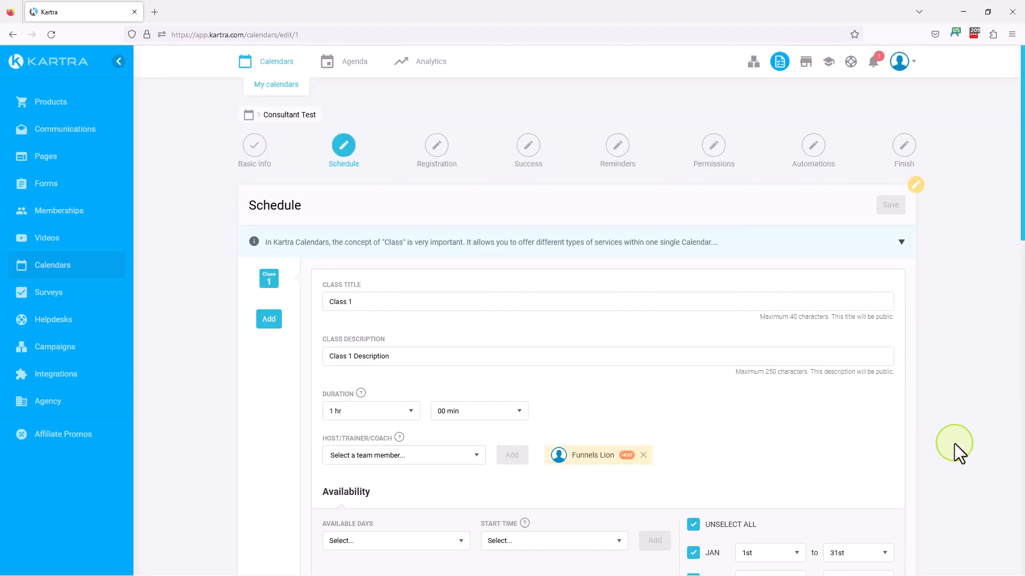
pyautogui.scroll(-10, 954, 443)
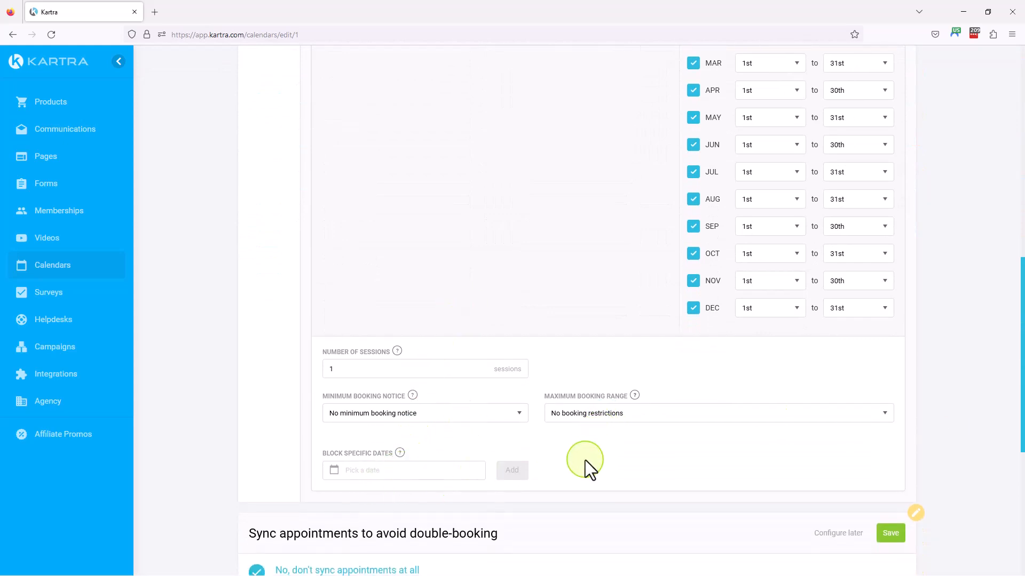
pyautogui.scroll(-3, 725, 453)
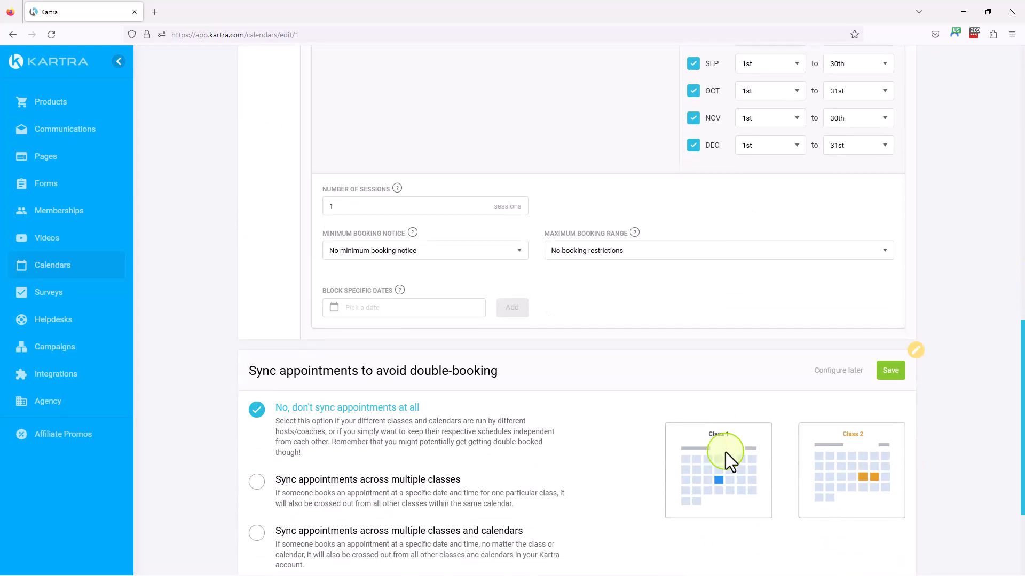
pyautogui.scroll(-2, 544, 467)
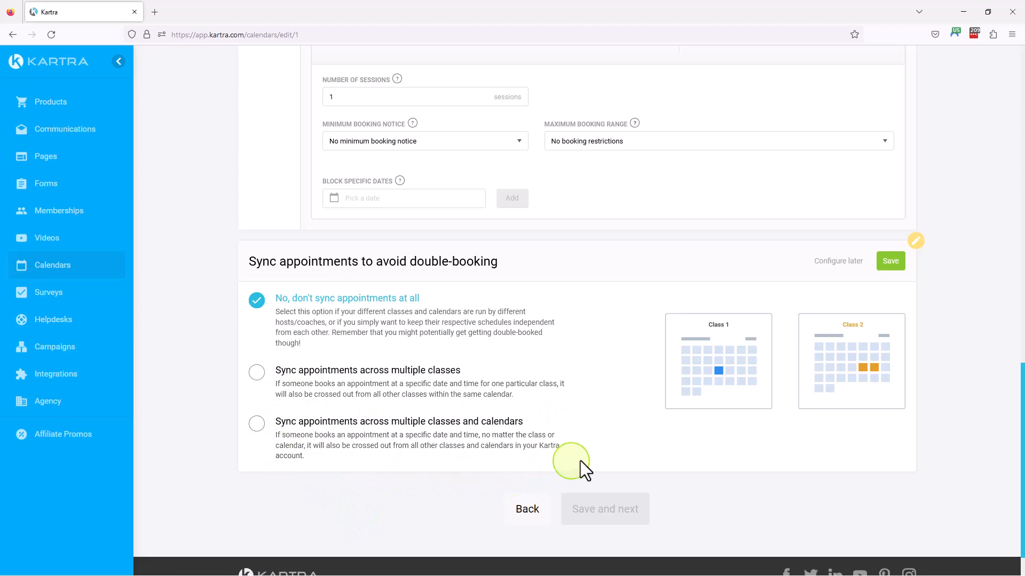
pyautogui.click(891, 264)
# Select Mon, Wed and Fri as the available days for Class 1
pyautogui.scroll(6, 975, 326)
pyautogui.scroll(5, 973, 328)
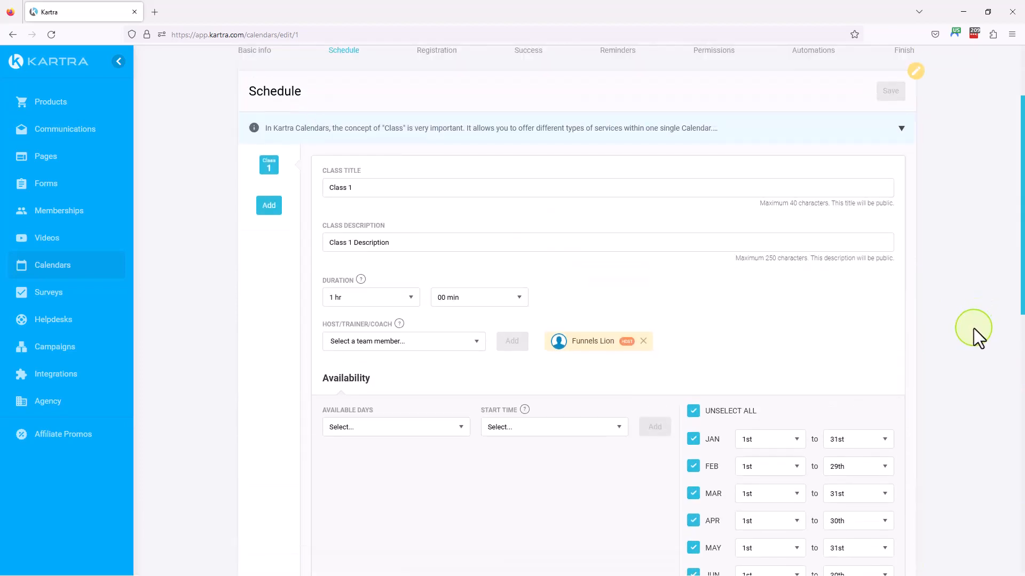
pyautogui.scroll(-3, 973, 328)
pyautogui.scroll(2, 973, 328)
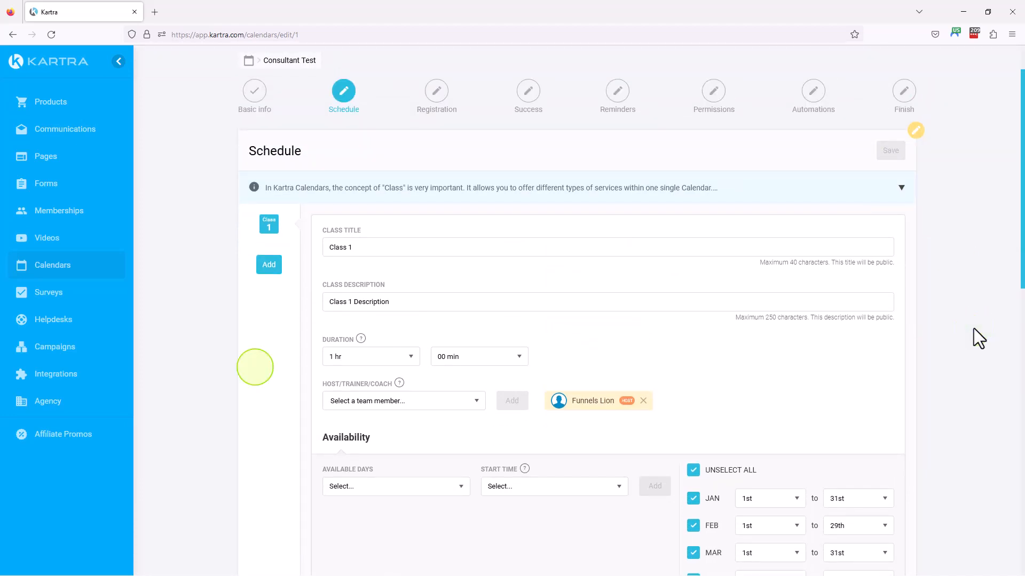
pyautogui.scroll(-2, 1013, 380)
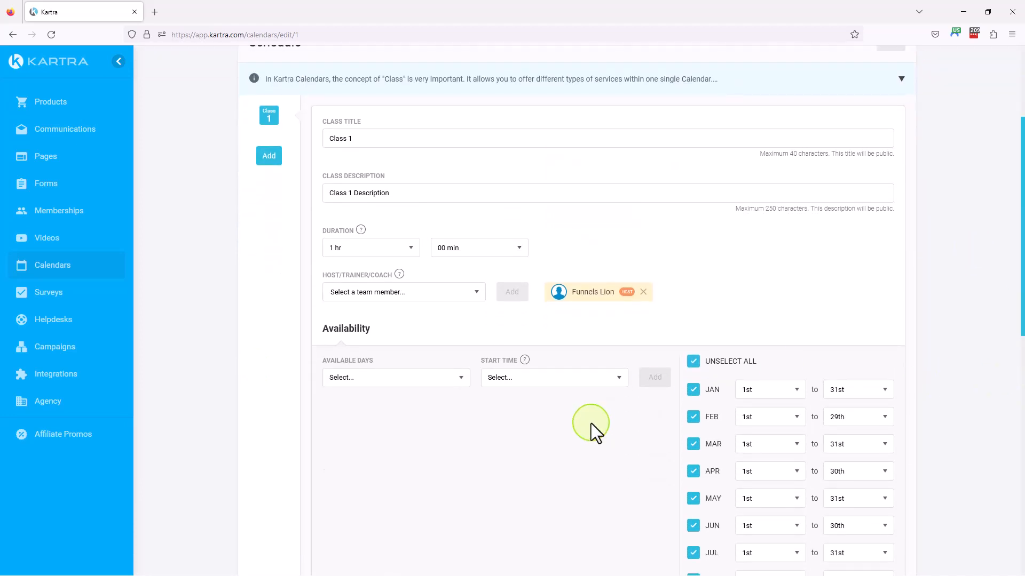
pyautogui.scroll(-1, 487, 394)
pyautogui.click(382, 326)
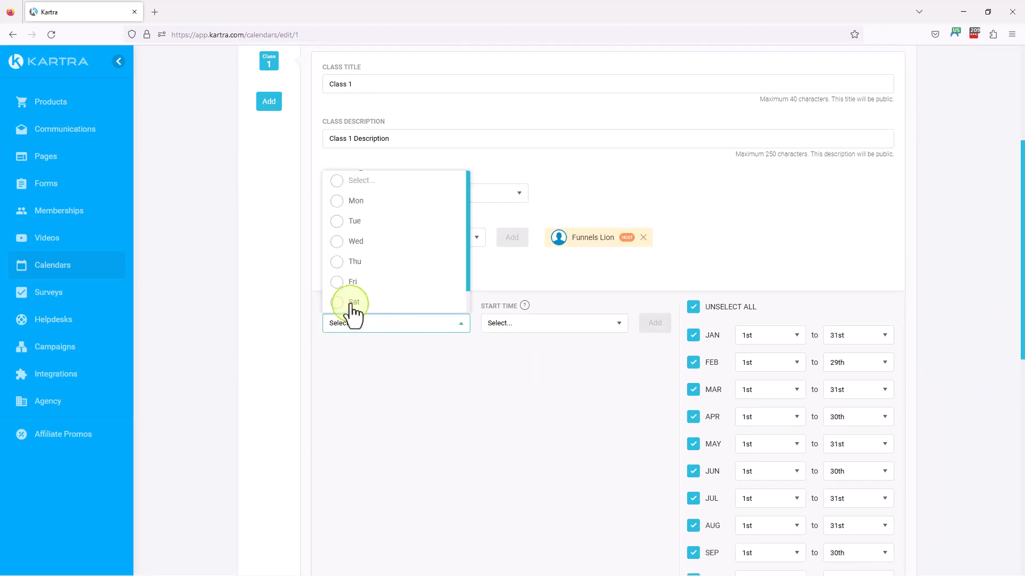
pyautogui.click(333, 204)
pyautogui.click(337, 243)
pyautogui.click(336, 283)
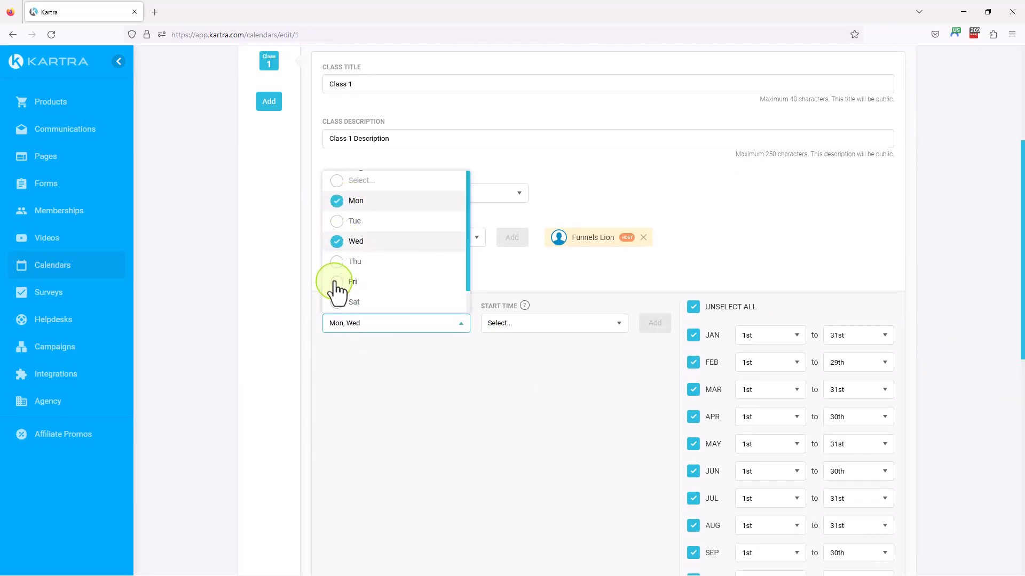
pyautogui.click(474, 377)
# Set the start time to 8:00 am and add the availability slot to Class 1
pyautogui.click(536, 329)
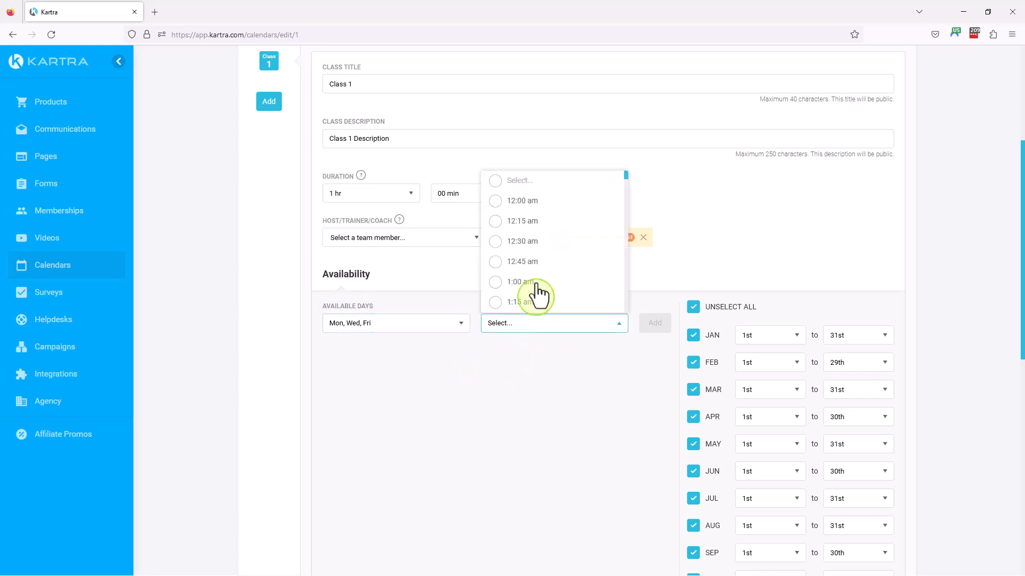
pyautogui.scroll(-6, 549, 283)
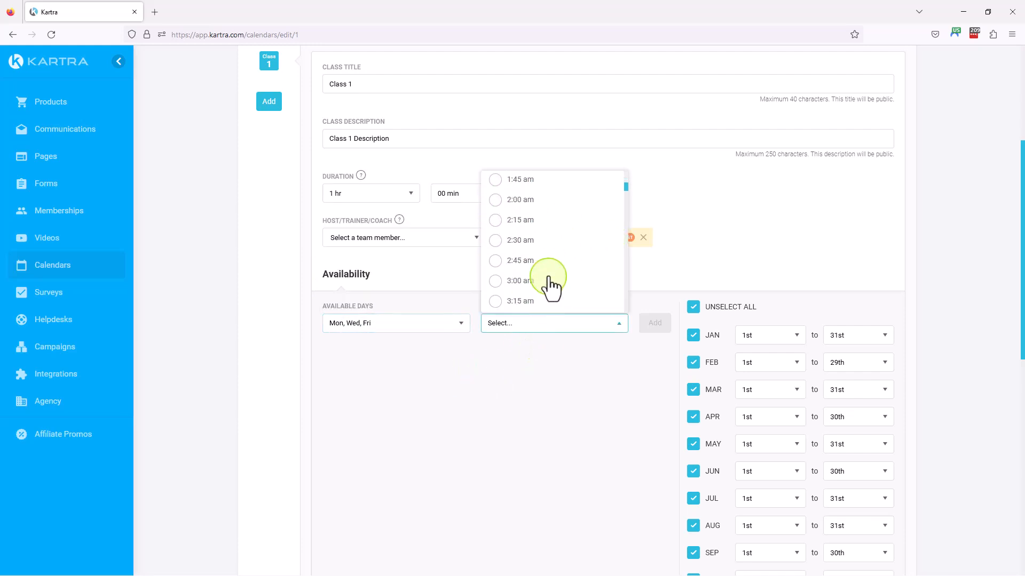
pyautogui.scroll(-4, 550, 288)
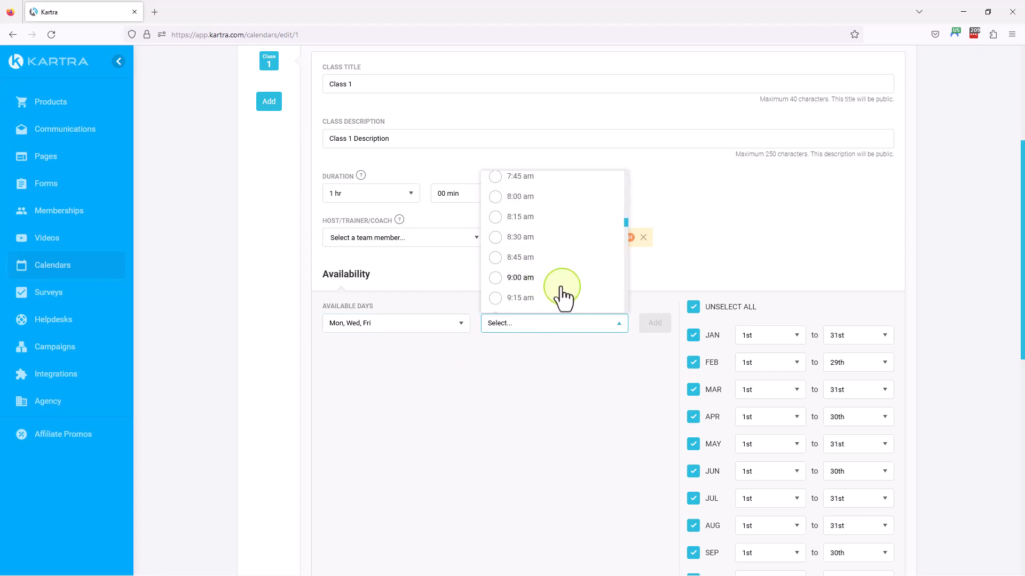
pyautogui.click(496, 198)
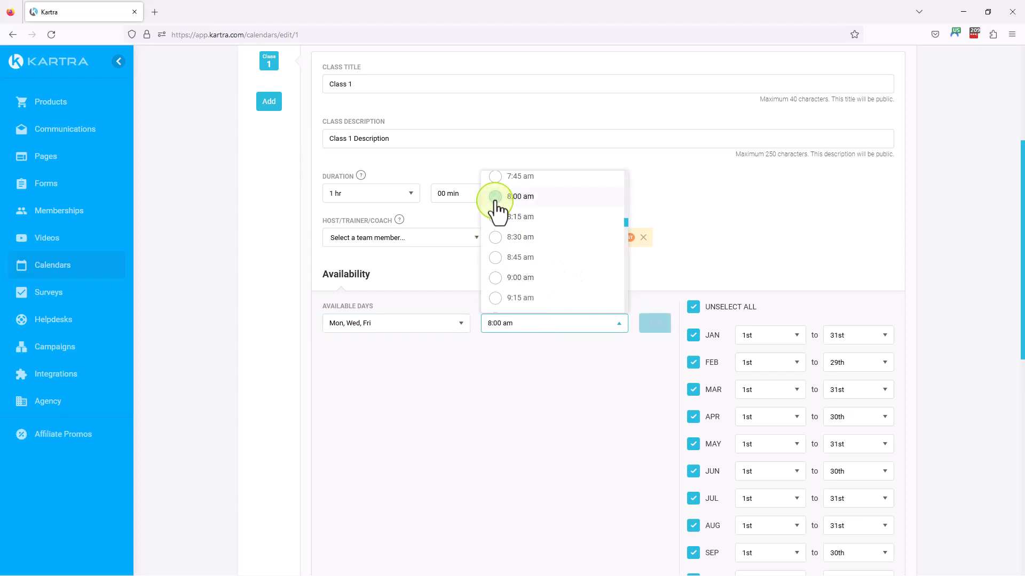
pyautogui.click(655, 323)
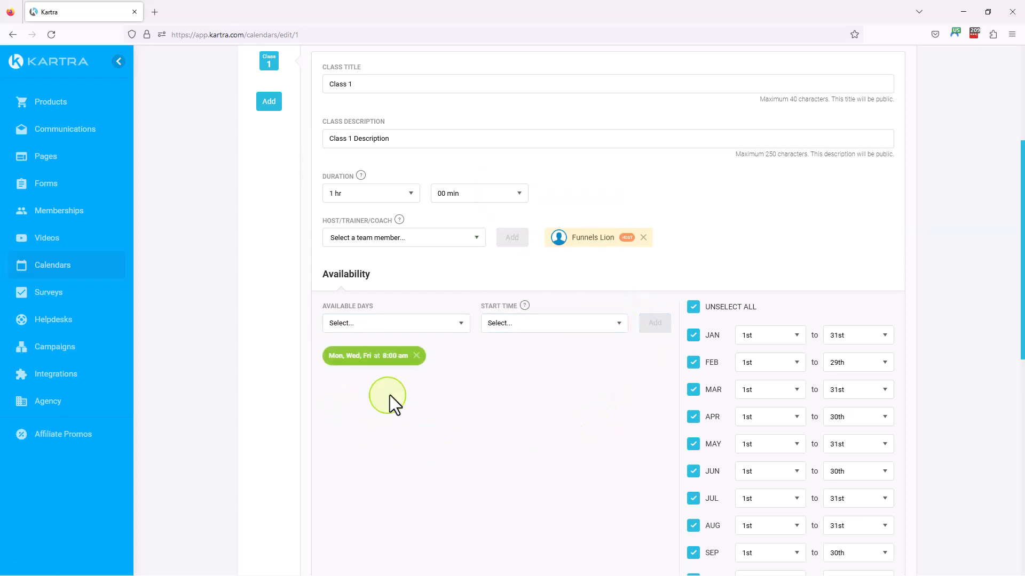
# Exclude June and July from the months in which Class 1 is available
pyautogui.scroll(1, 454, 440)
pyautogui.scroll(4, 453, 440)
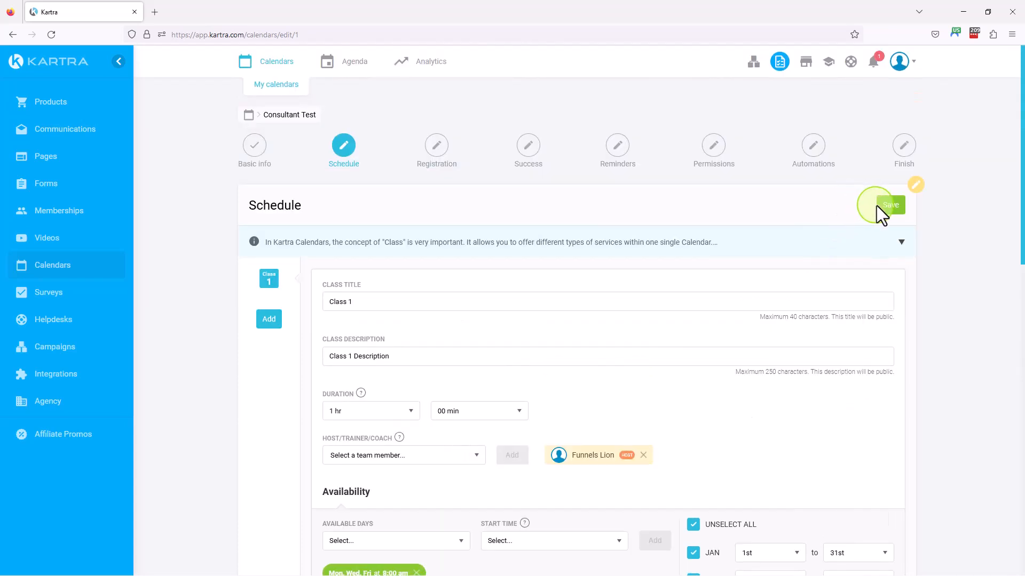
pyautogui.scroll(-1, 473, 445)
pyautogui.scroll(-3, 472, 446)
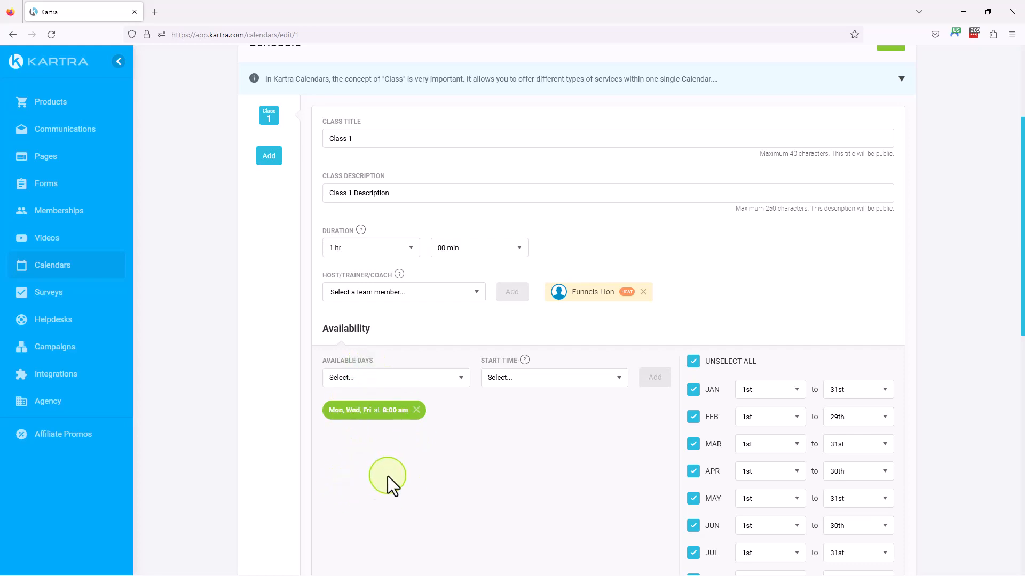
pyautogui.scroll(-4, 816, 256)
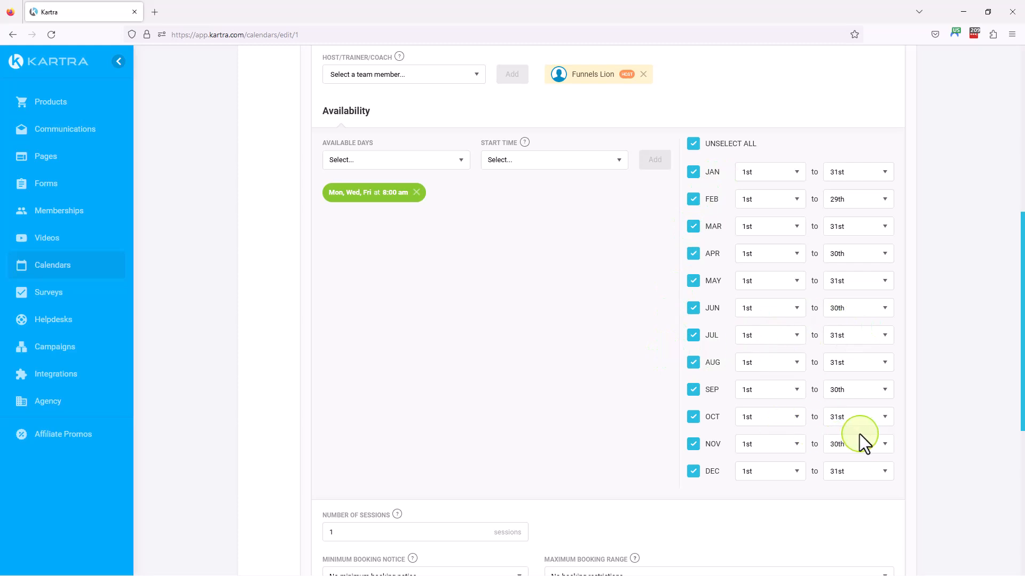
pyautogui.click(694, 309)
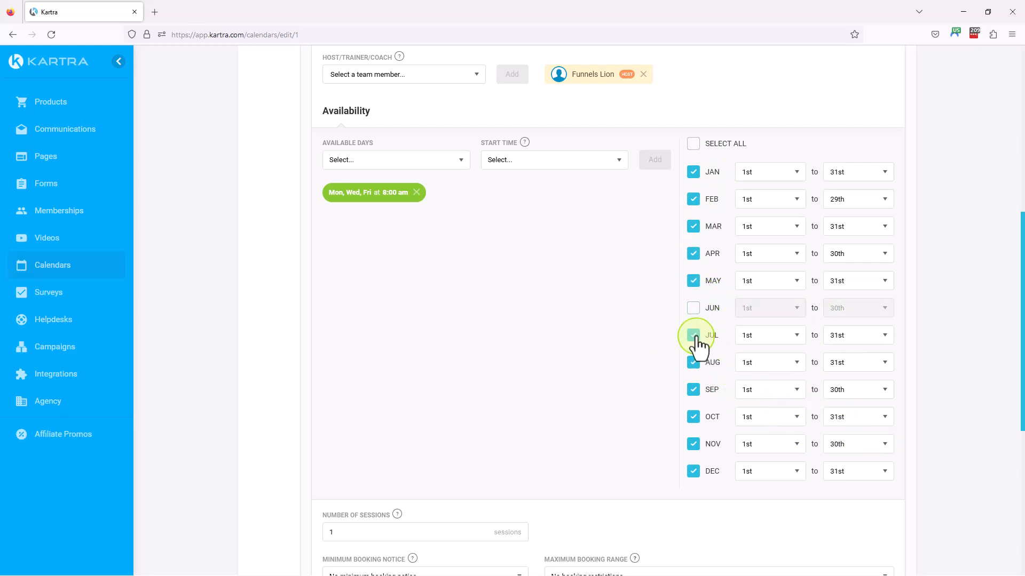
pyautogui.click(693, 335)
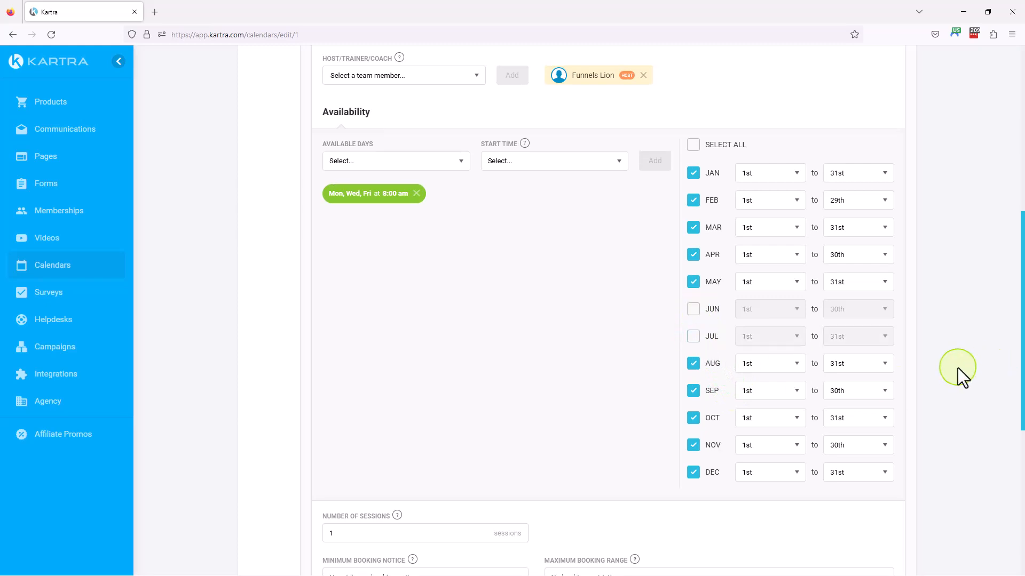
# Save the class schedule and continue to the Registration stage
pyautogui.scroll(4, 958, 368)
pyautogui.scroll(3, 898, 196)
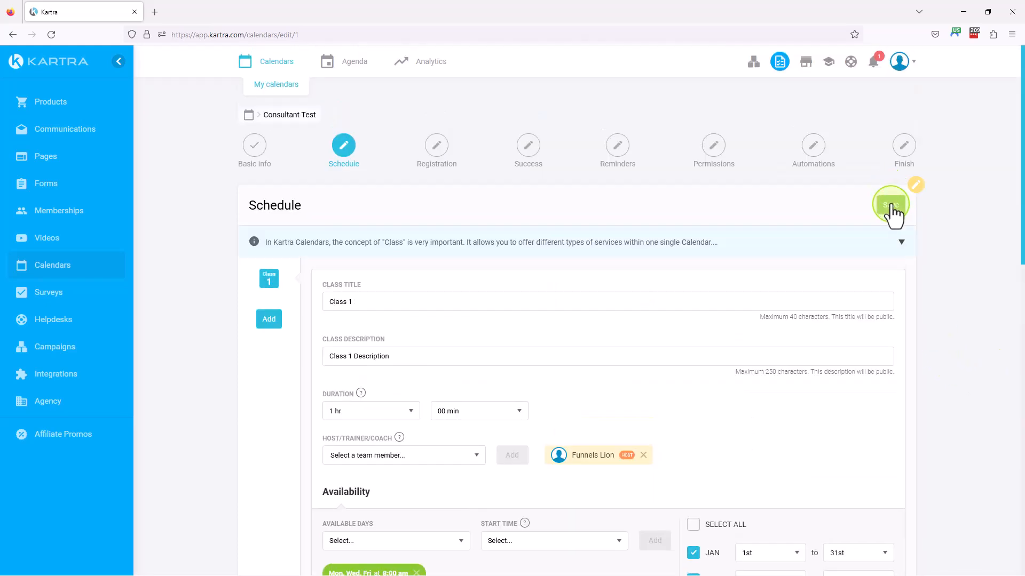
pyautogui.click(888, 202)
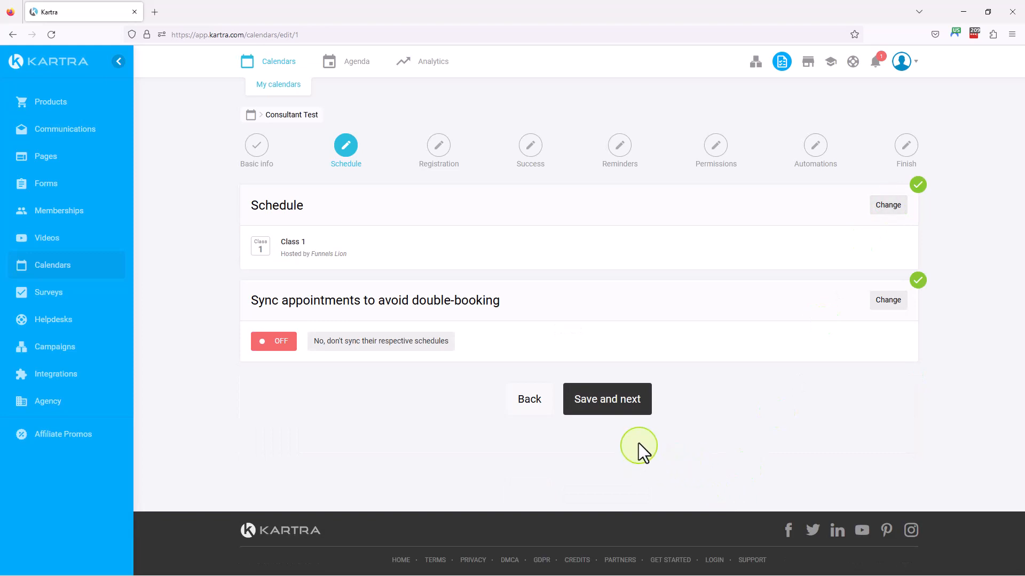
pyautogui.click(620, 407)
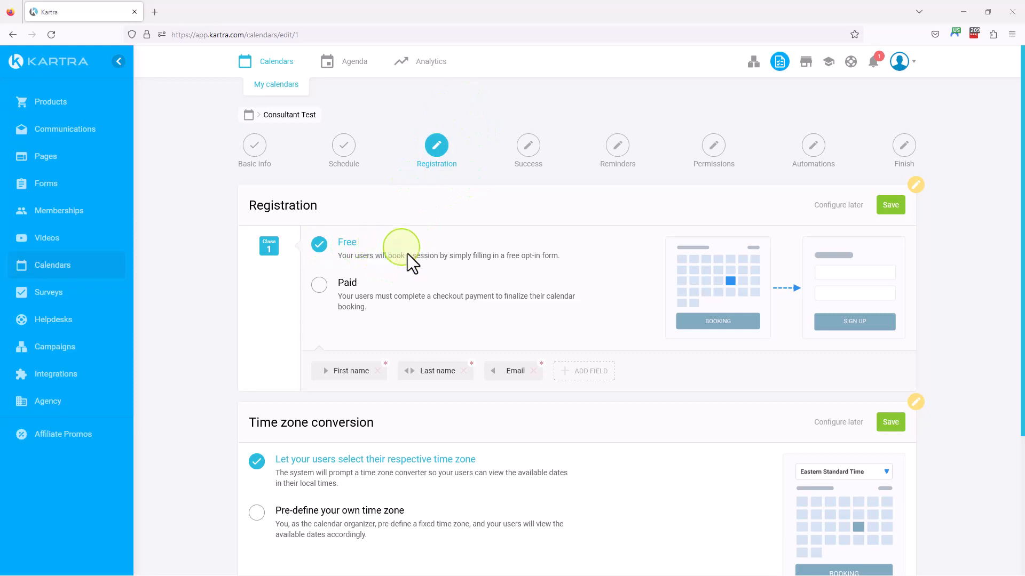
pyautogui.click(320, 288)
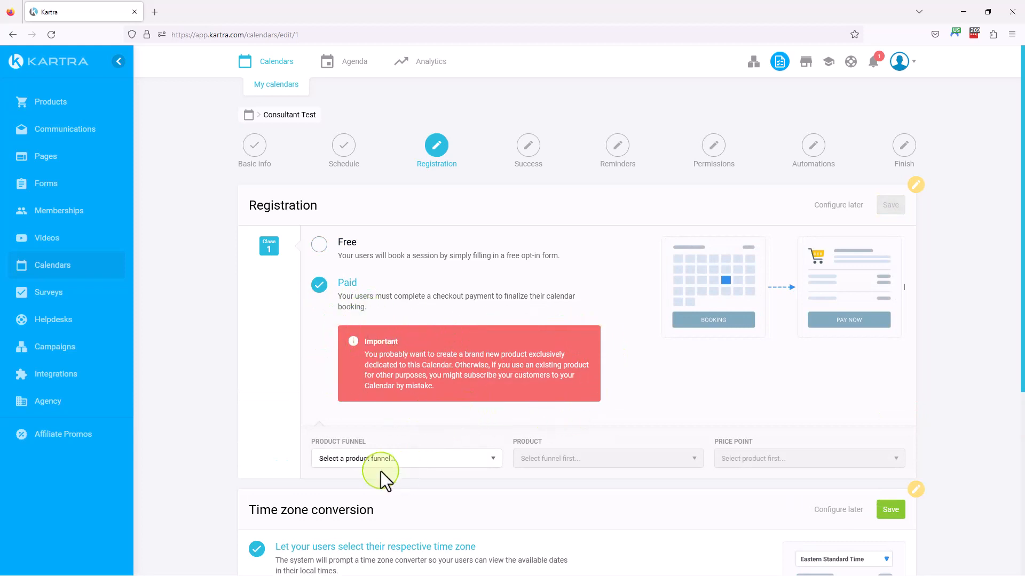
pyautogui.click(418, 462)
pyautogui.click(418, 463)
pyautogui.click(318, 246)
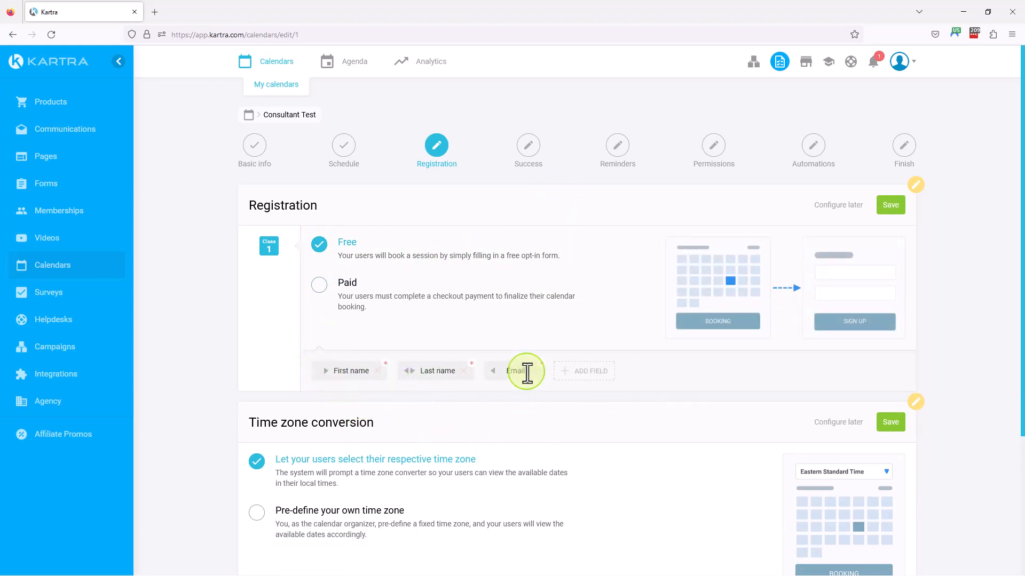
# Save Free registration and the time zone option "Let your users select their respective time zone", and continue to the Success stage
pyautogui.scroll(-3, 681, 411)
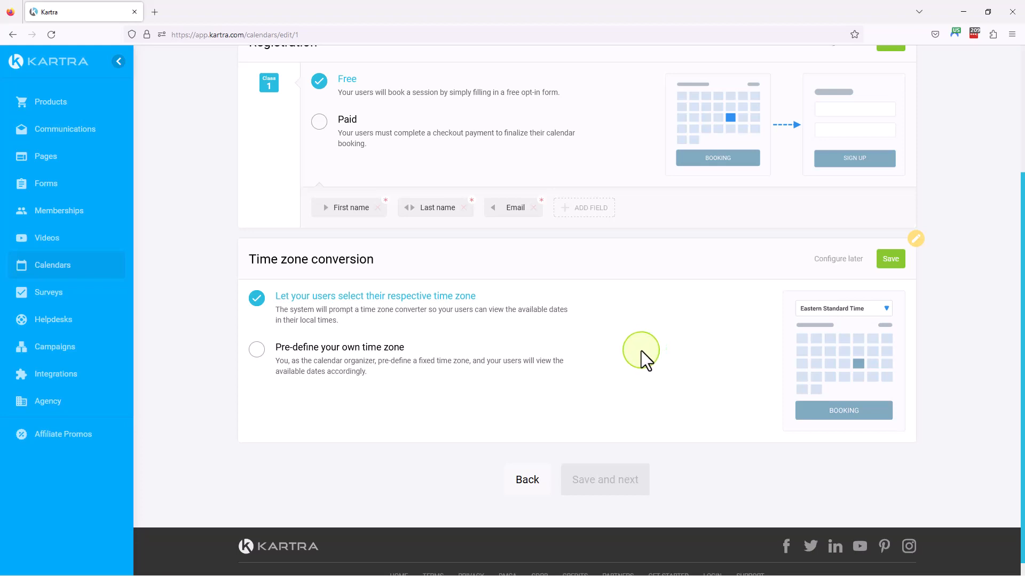
pyautogui.scroll(2, 654, 360)
pyautogui.click(902, 149)
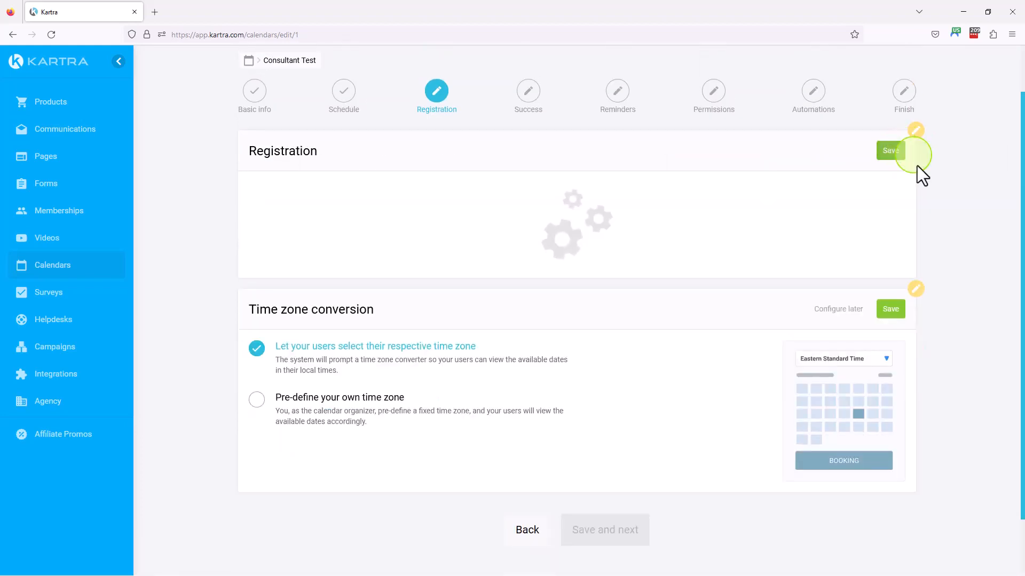
pyautogui.click(892, 245)
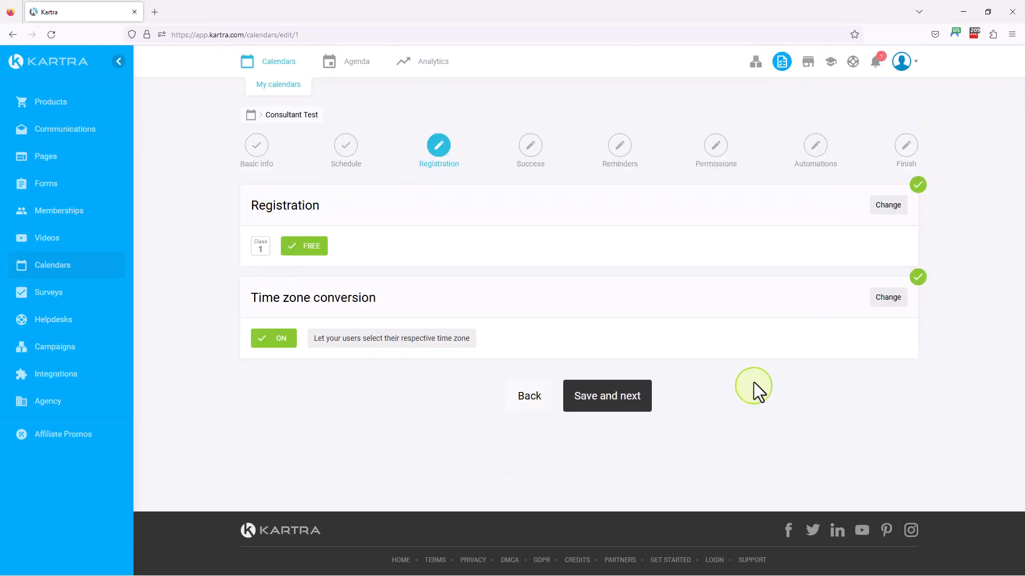
pyautogui.click(615, 415)
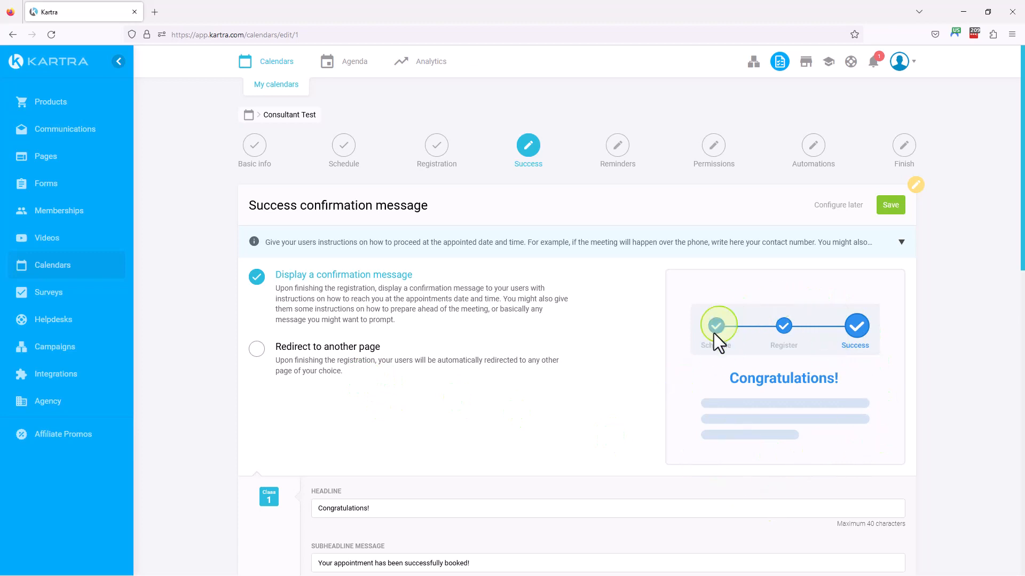
# Review the success message and its preview, save it with "Display a confirmation message", and continue to the Reminders stage
pyautogui.scroll(-5, 504, 386)
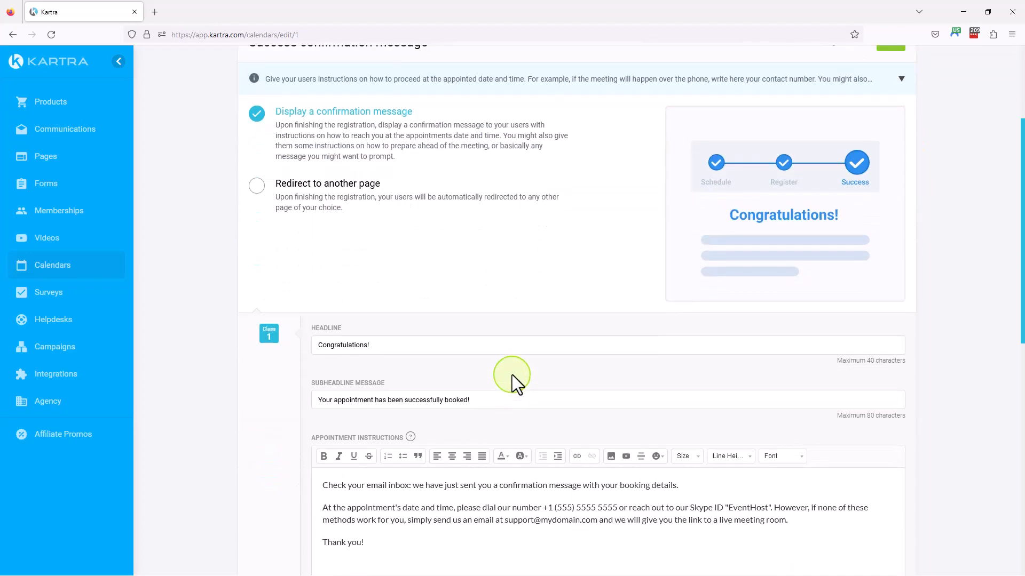
pyautogui.scroll(4, 490, 332)
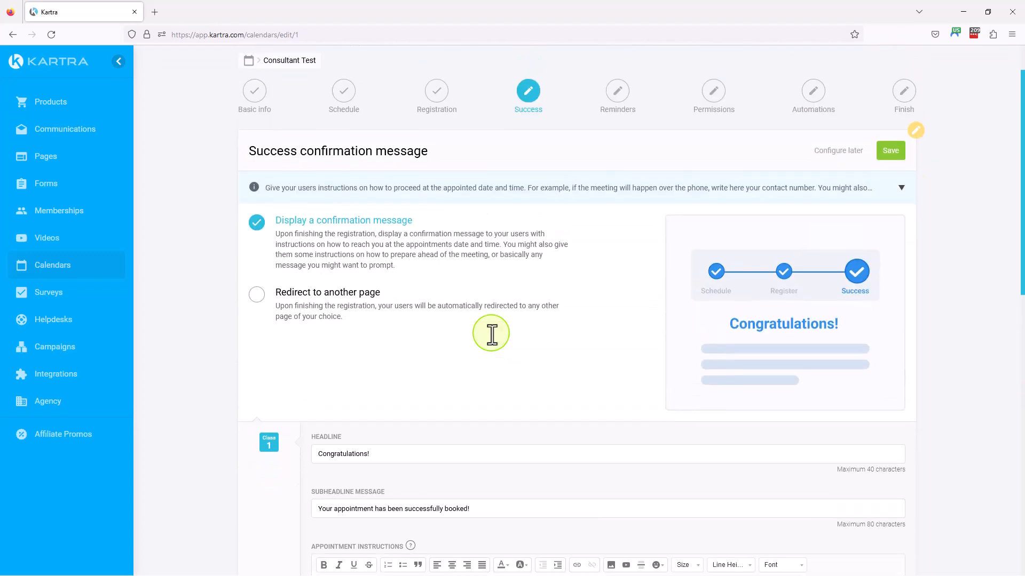
pyautogui.scroll(-5, 491, 335)
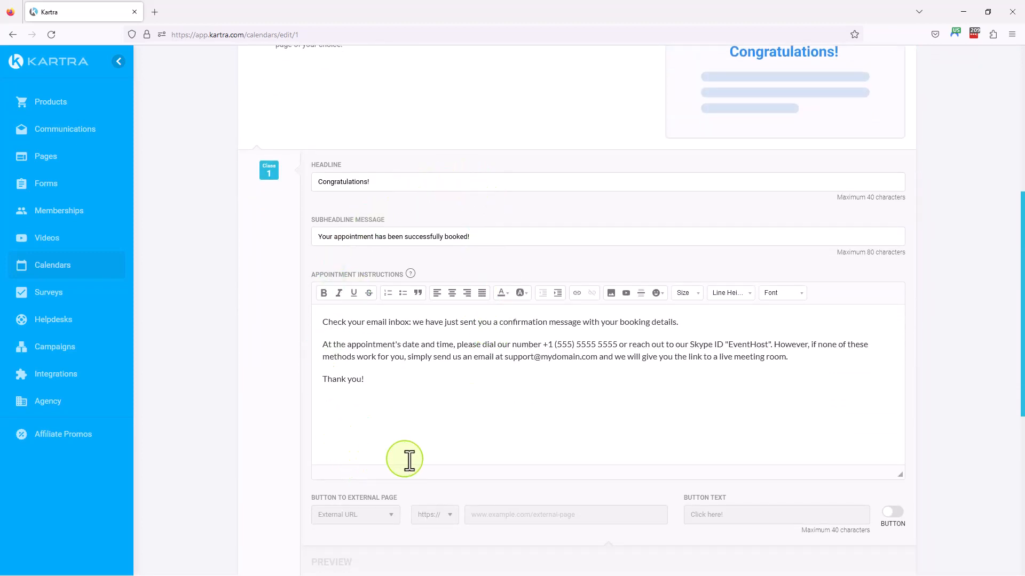
pyautogui.scroll(-2, 424, 459)
pyautogui.scroll(-4, 343, 470)
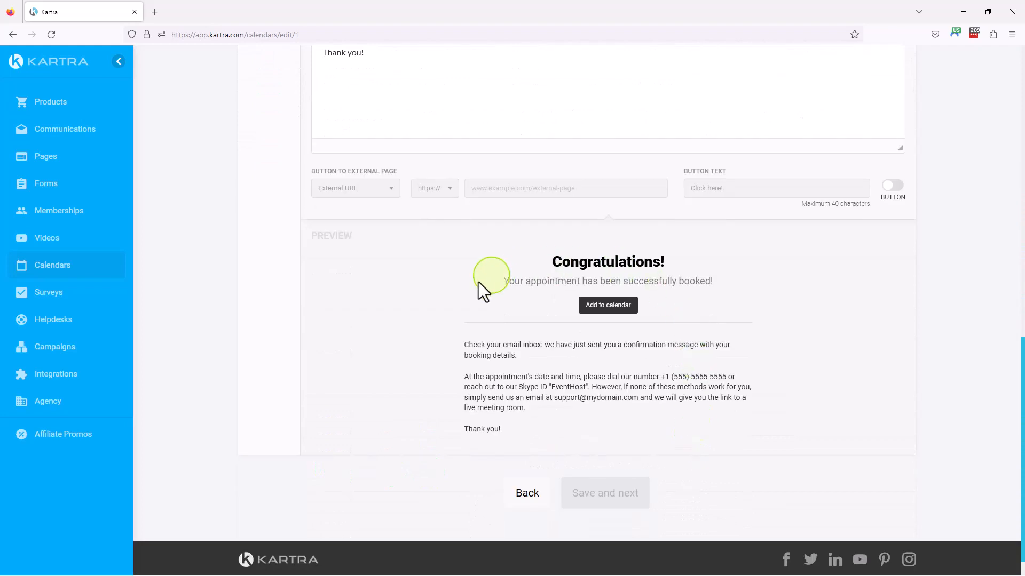
pyautogui.scroll(11, 786, 359)
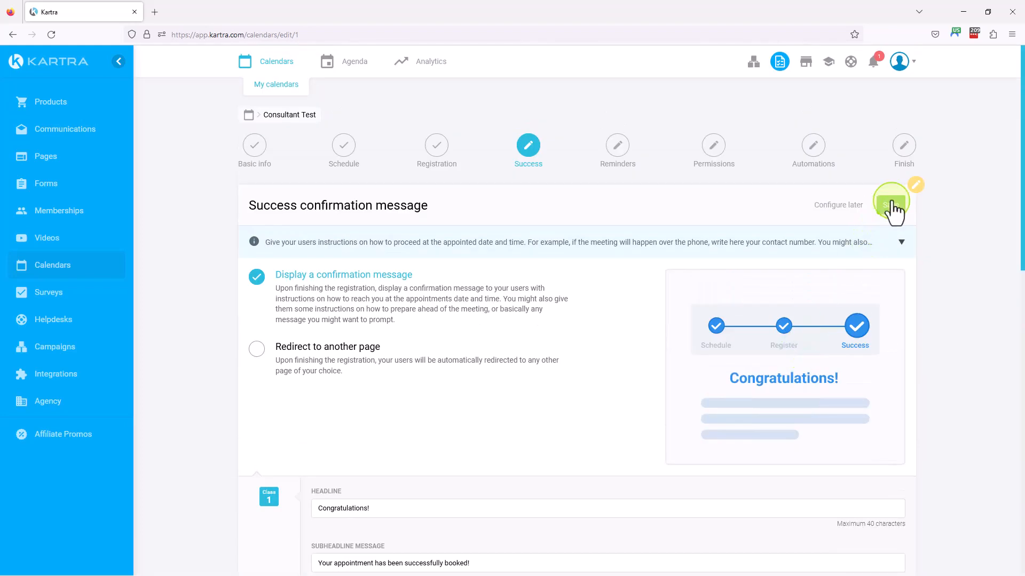
pyautogui.click(890, 206)
pyautogui.click(605, 314)
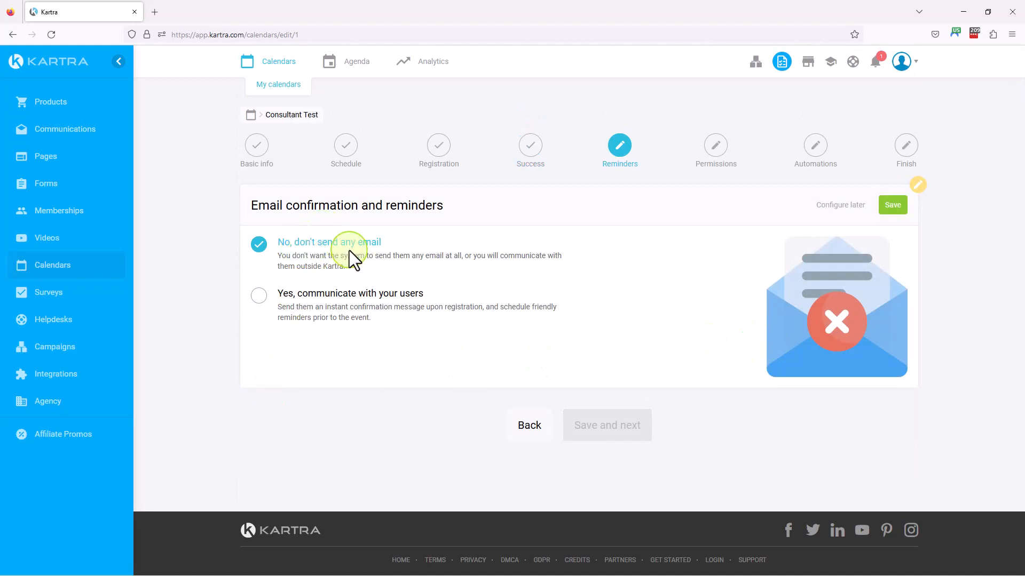
# Enable email communication with users and save it with KartraMail as the gateway and the prefilled sender details
pyautogui.click(260, 296)
pyautogui.scroll(-1, 197, 308)
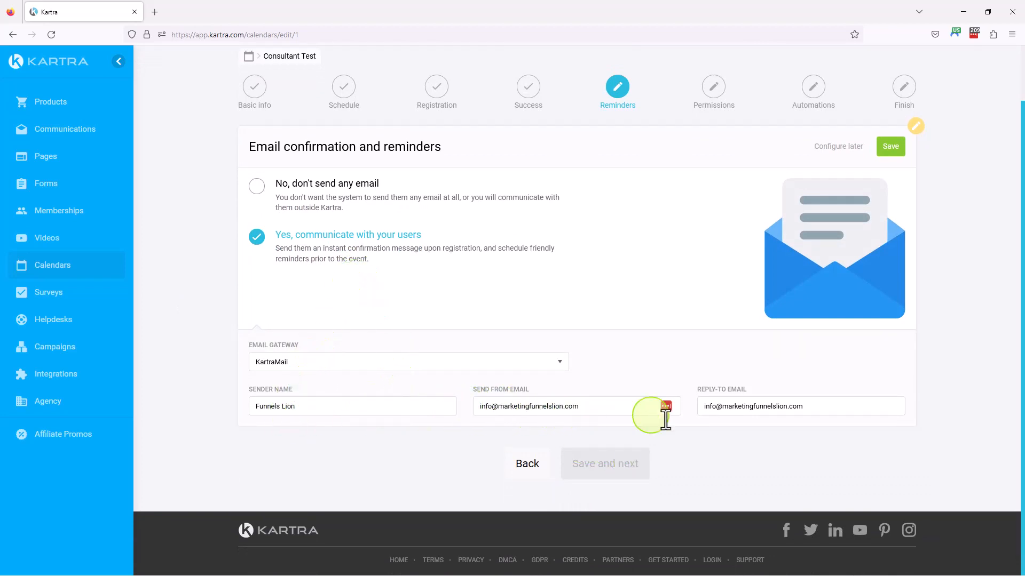
pyautogui.scroll(1, 801, 427)
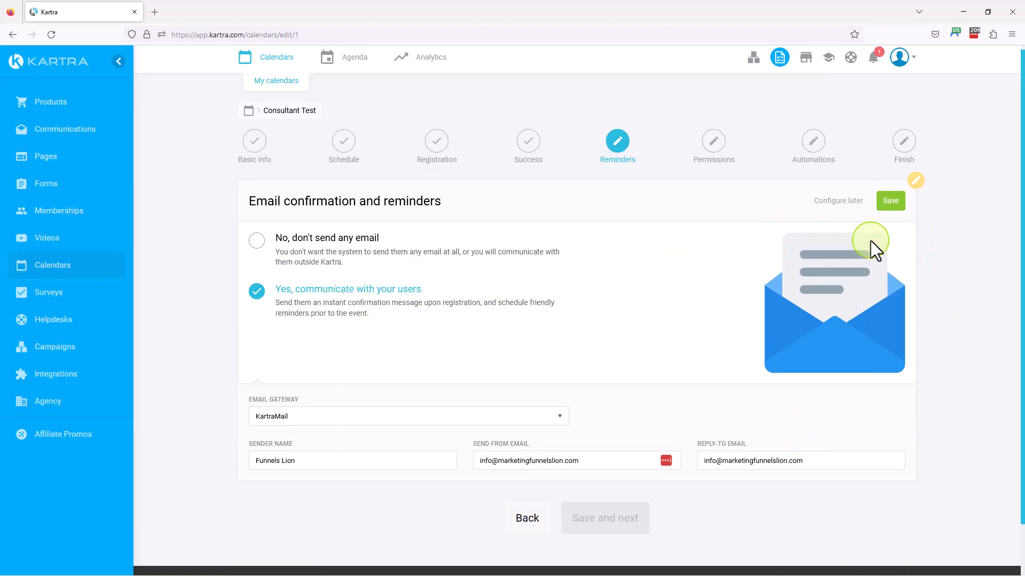
pyautogui.click(901, 202)
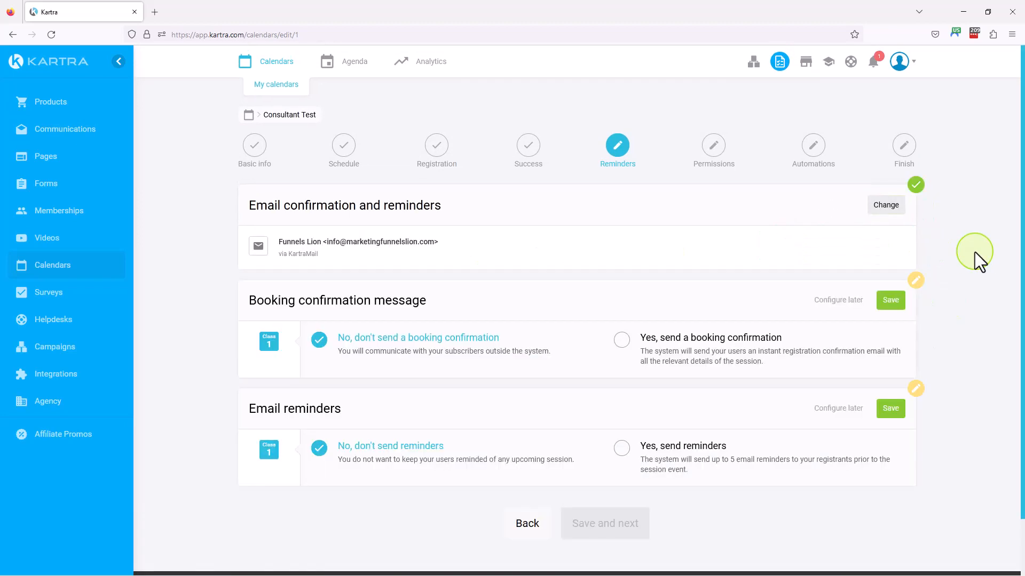
# Enable the booking confirmation email and the email reminders for Class 1
pyautogui.scroll(-1, 231, 304)
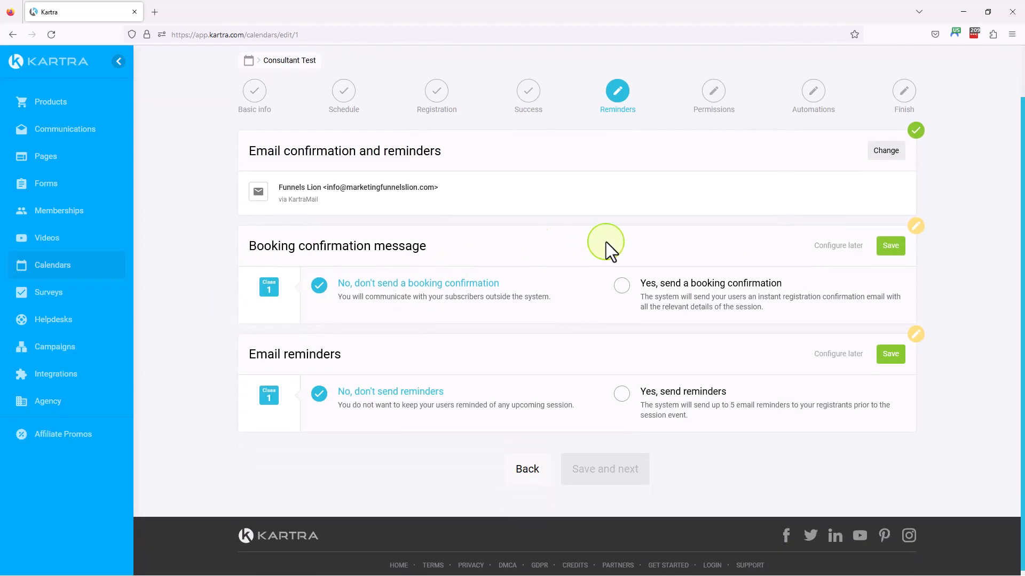
pyautogui.click(622, 287)
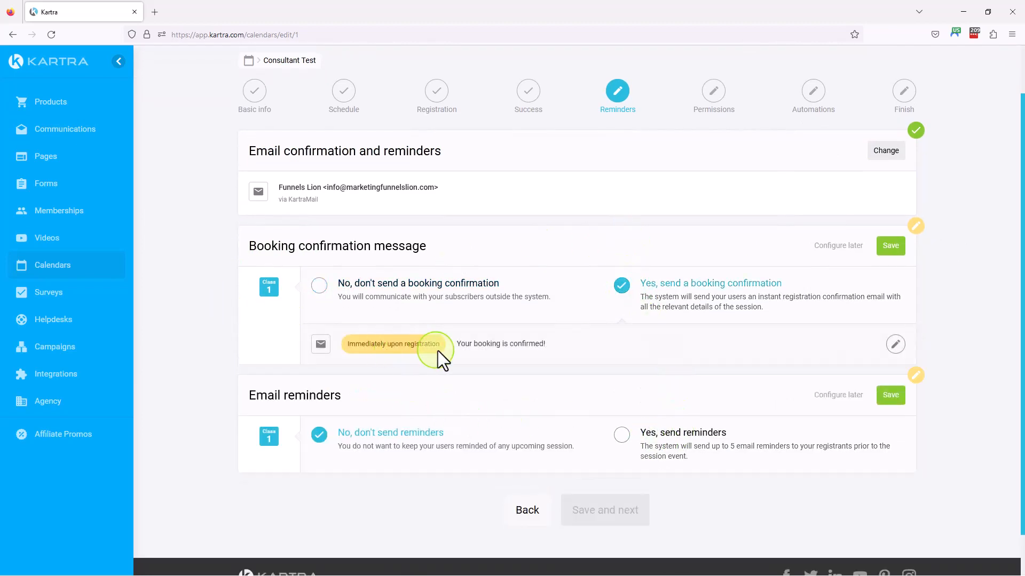
pyautogui.scroll(-1, 635, 425)
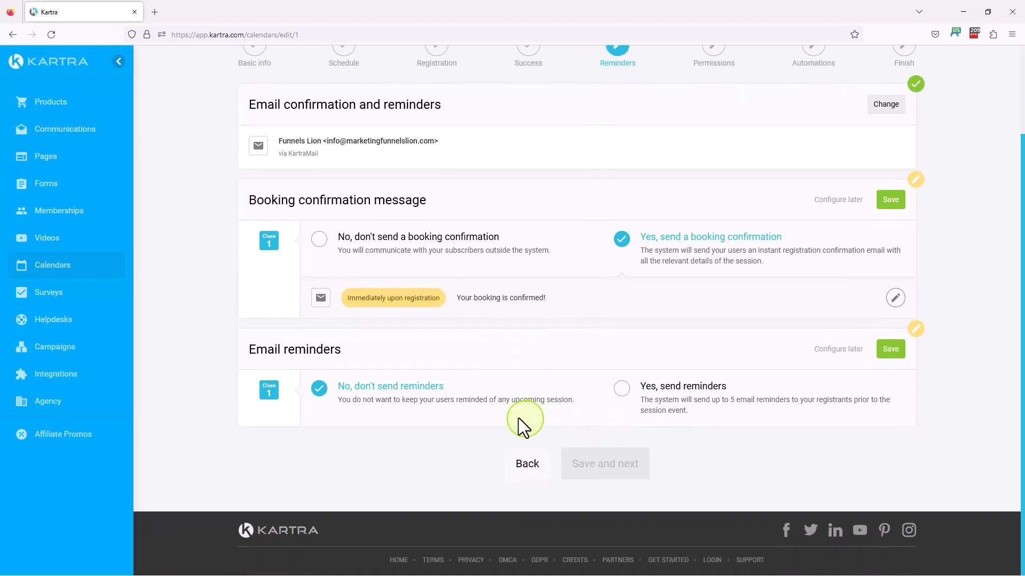
pyautogui.click(622, 392)
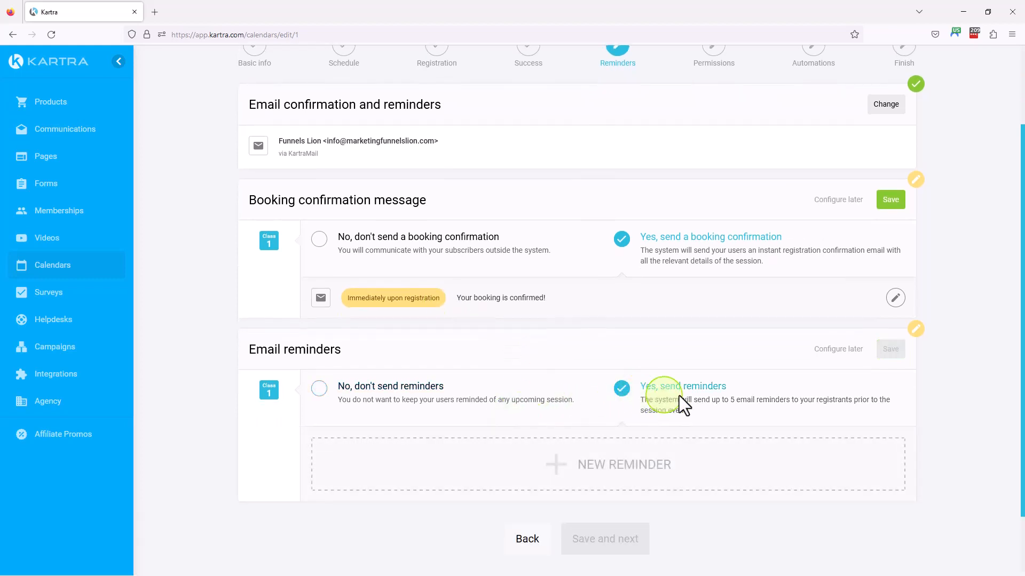
pyautogui.scroll(-1, 763, 384)
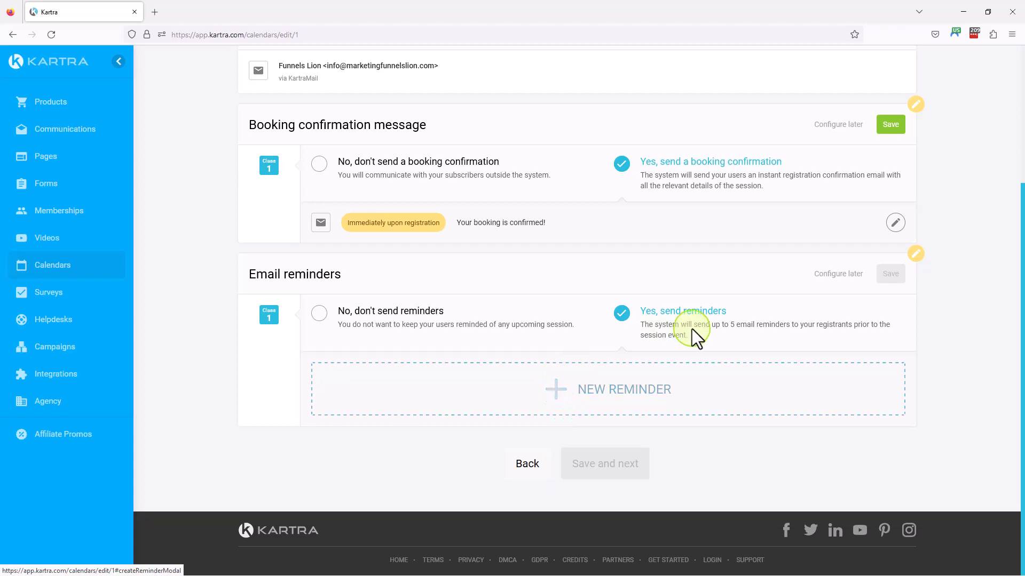
# Add a new email reminder and extend its subject to "Event booking reminder for {first_name}"
pyautogui.click(557, 389)
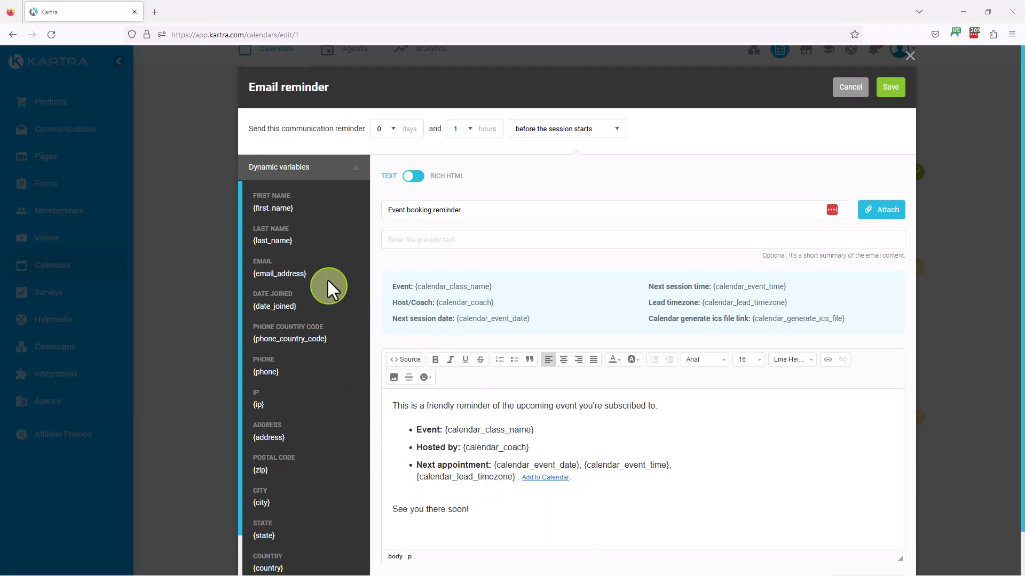
pyautogui.moveTo(295, 208); pyautogui.dragTo(256, 208)
pyautogui.hotkey('ctrl', 'c')
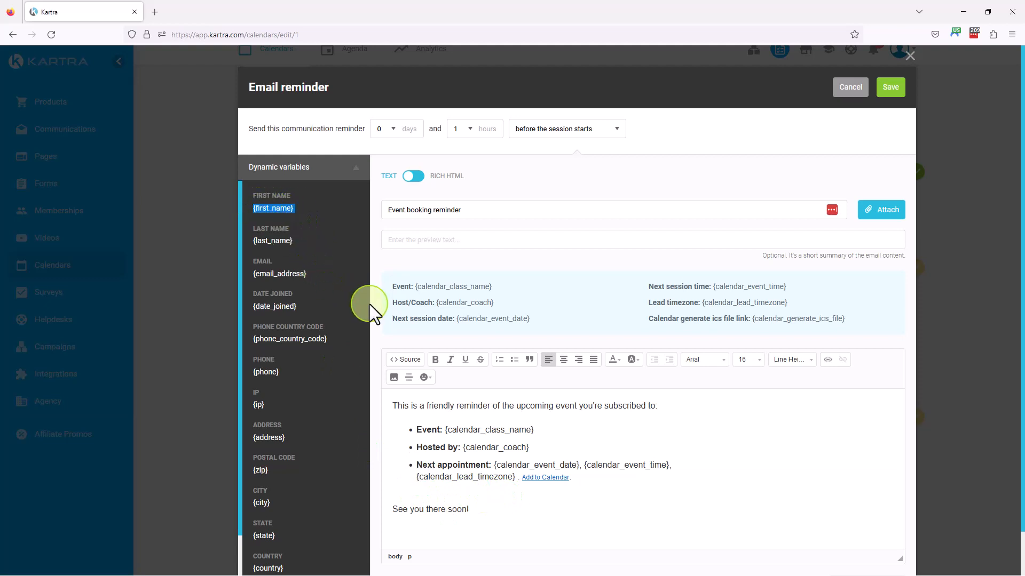
pyautogui.click(485, 209)
pyautogui.write('for')
pyautogui.hotkey('ctrl', 'v')
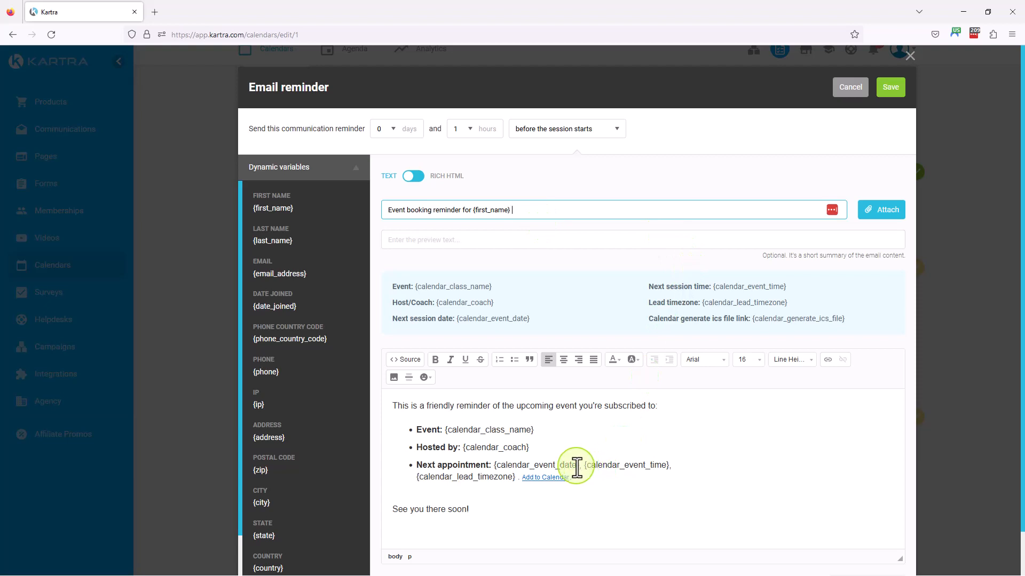
# Insert the greeting "Hi {first_name}," above the reminder's body text and save the reminder
pyautogui.click(393, 408)
pyautogui.press('Return')
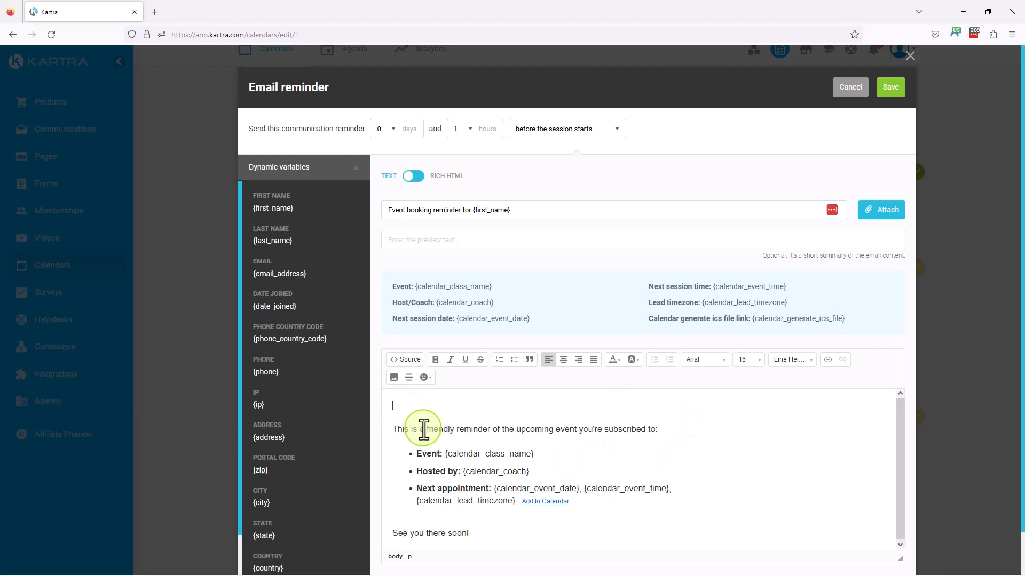
pyautogui.write('Hi {first_name},')
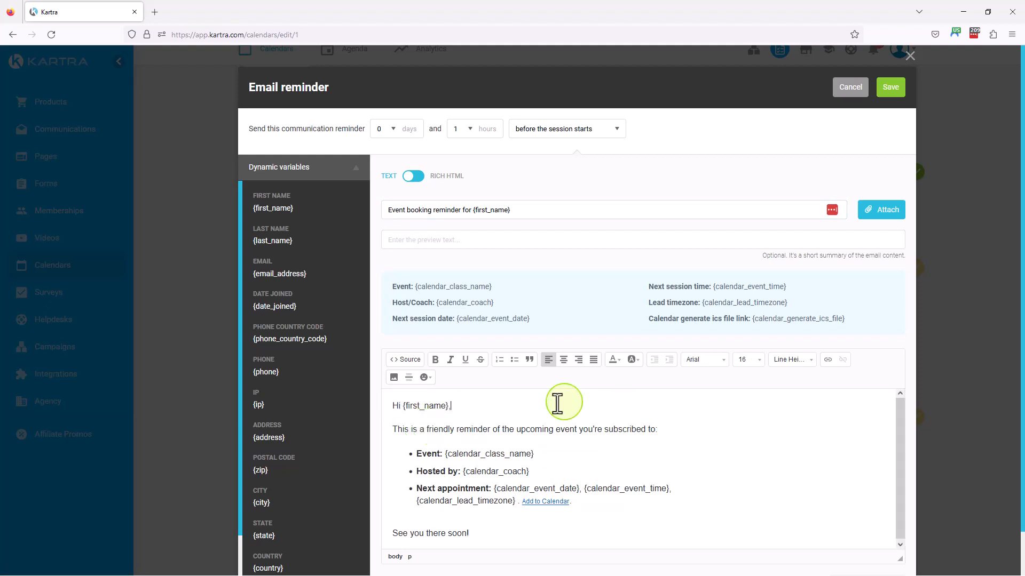
pyautogui.click(891, 89)
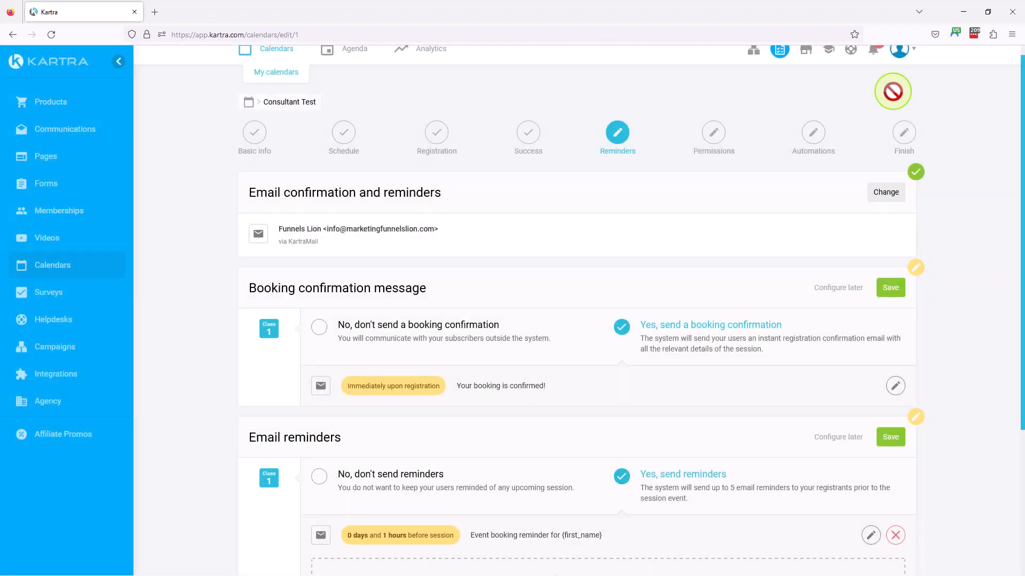
# Save the booking confirmation and email reminder settings, and continue to the Permissions stage
pyautogui.click(890, 288)
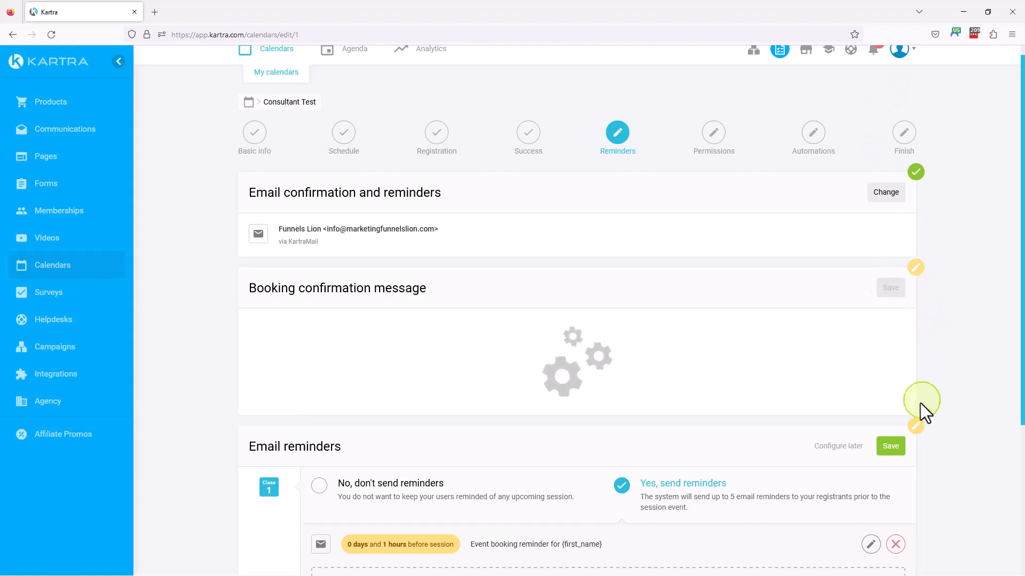
pyautogui.click(890, 382)
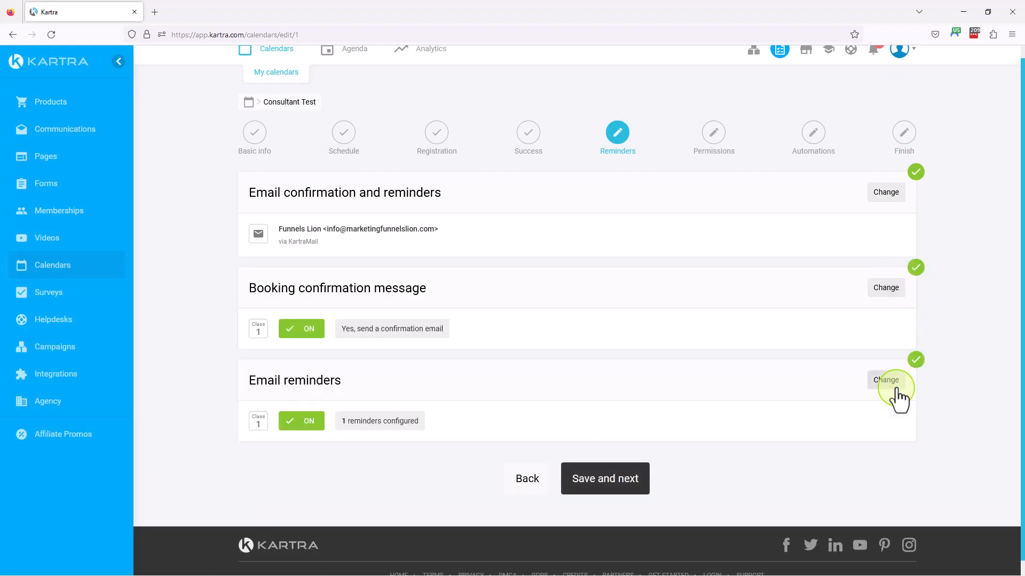
pyautogui.click(618, 487)
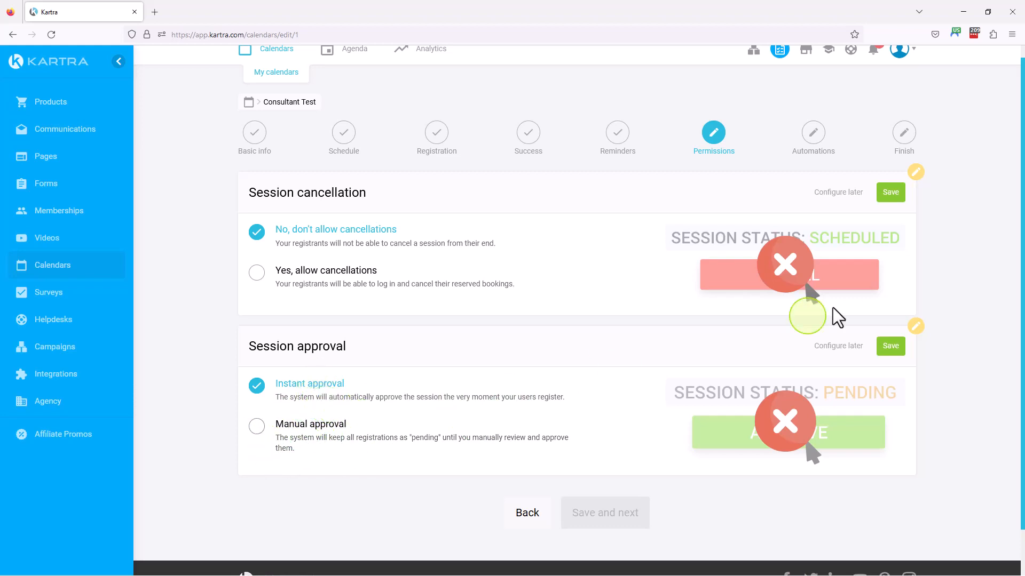
# Save the permissions with "No, don't allow cancellations" and "Instant approval", and continue to the Automations stage
pyautogui.click(890, 193)
pyautogui.click(887, 297)
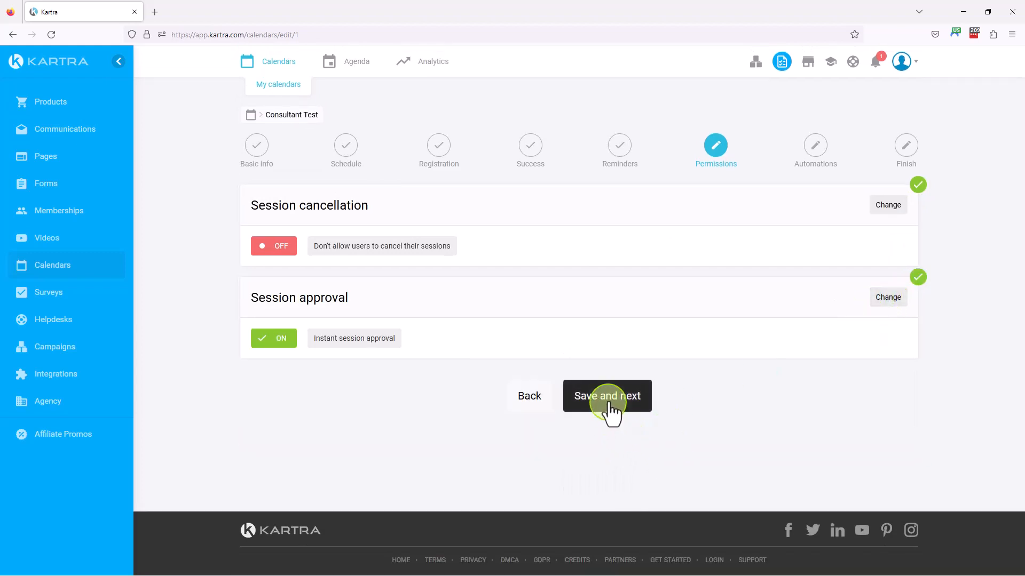
pyautogui.click(608, 414)
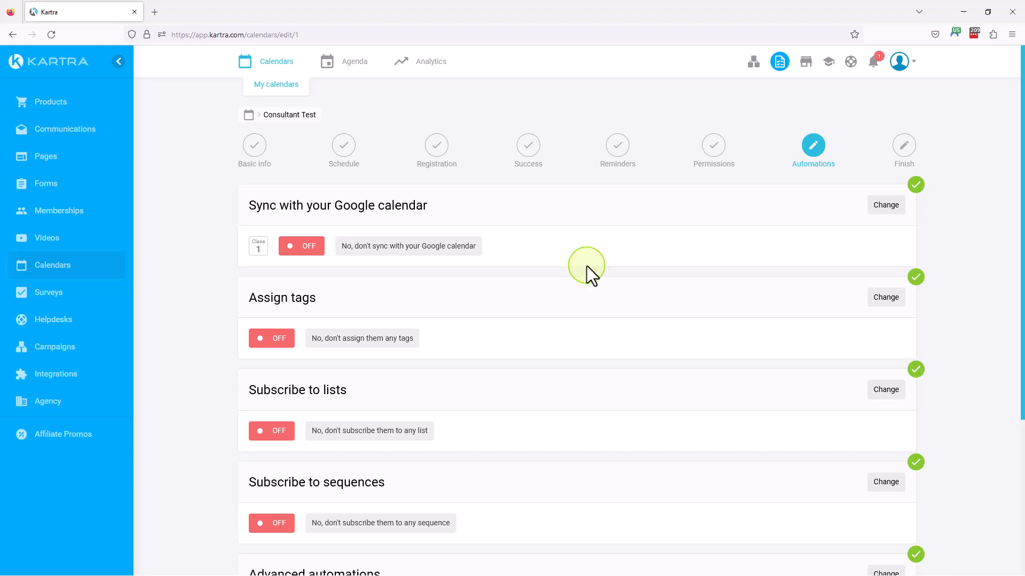
# Review the automation sections with every option left off, and continue to the Finish stage
pyautogui.scroll(-2, 427, 473)
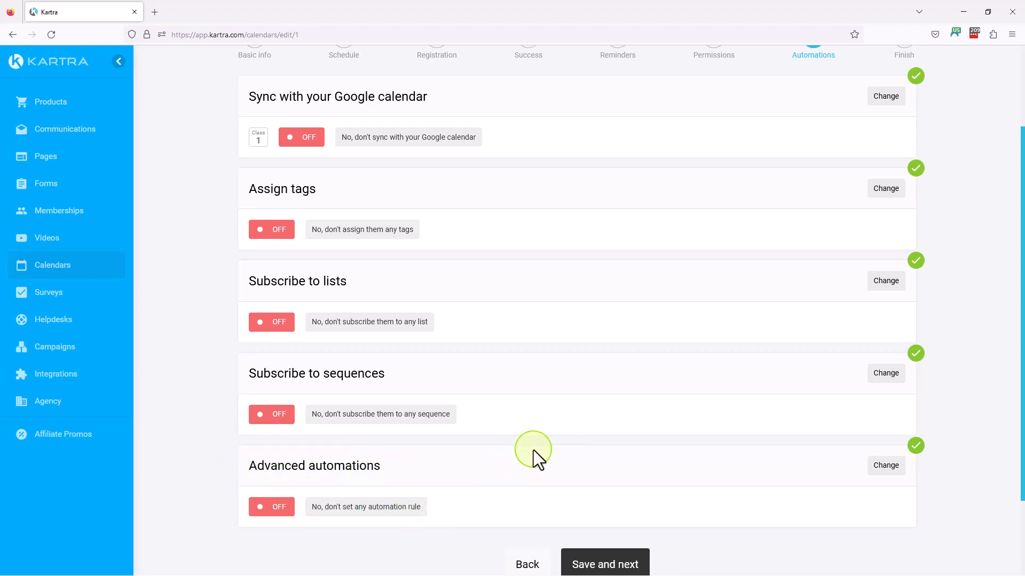
pyautogui.scroll(2, 533, 450)
pyautogui.scroll(-3, 536, 450)
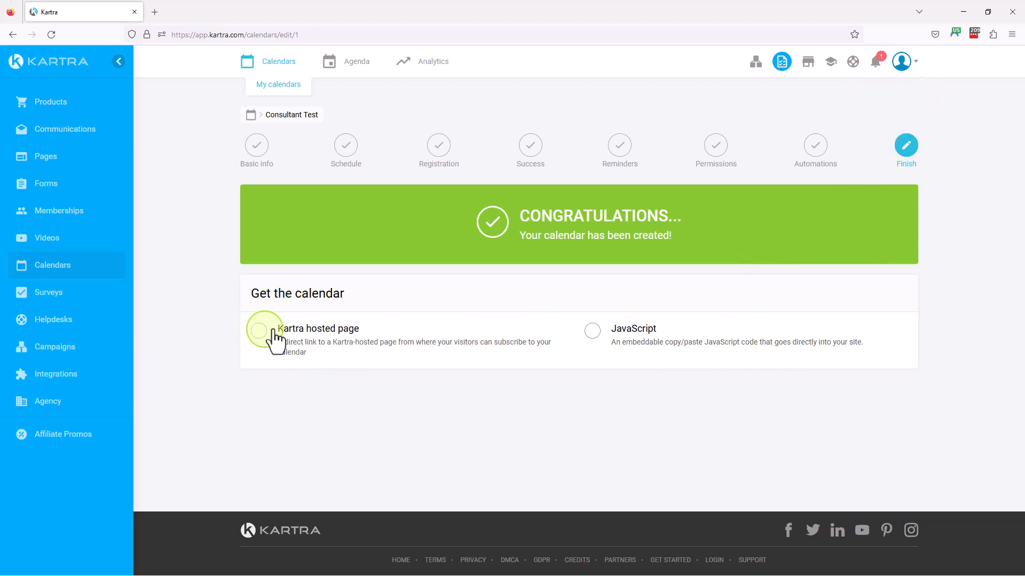
# Display the calendar's JavaScript embed code and select the whole snippet
pyautogui.click(593, 332)
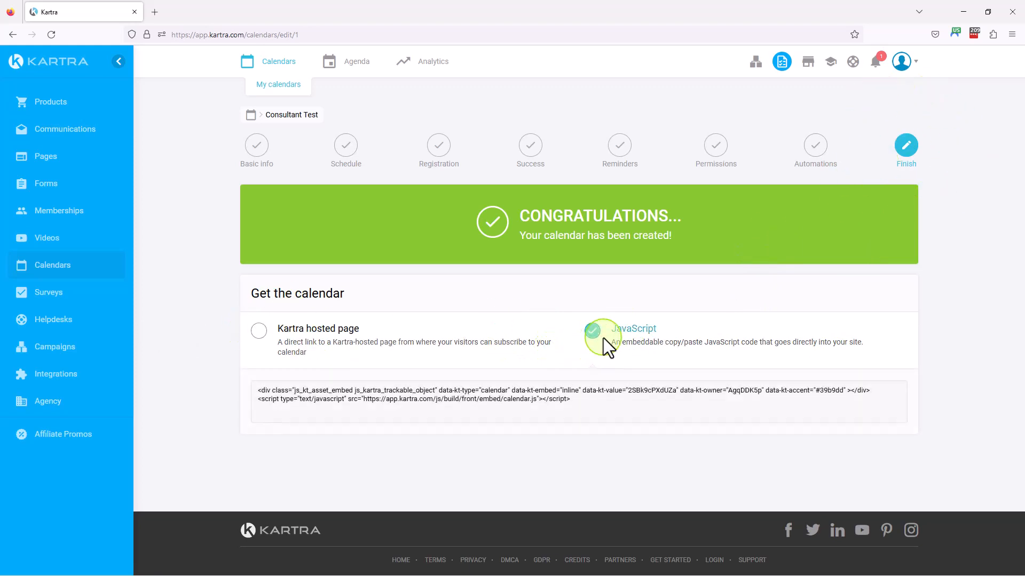
pyautogui.moveTo(582, 399); pyautogui.dragTo(245, 391)
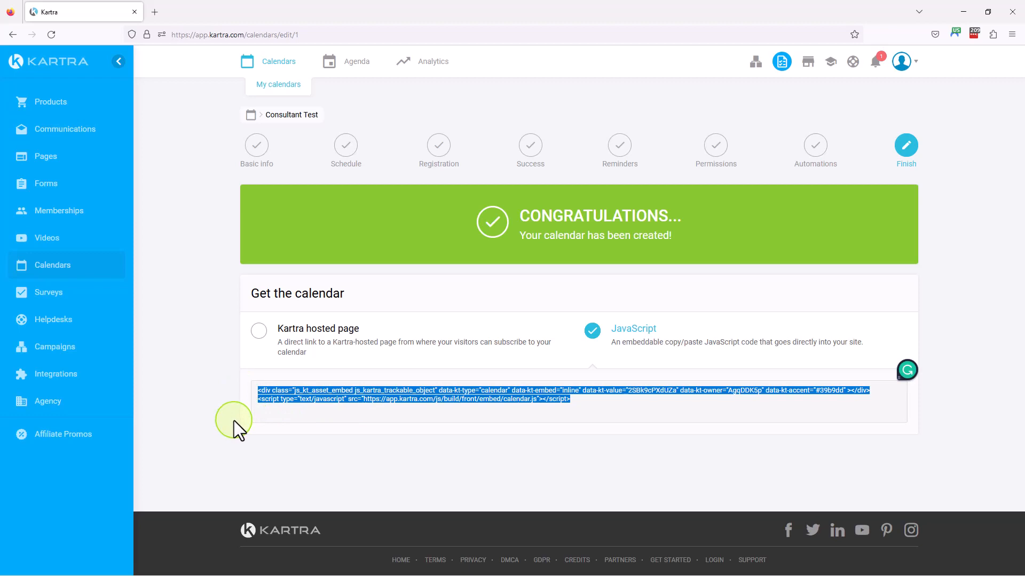
# Choose the Kartra hosted page option and save "my-calendar" as the ending of the calendar's link
pyautogui.click(259, 331)
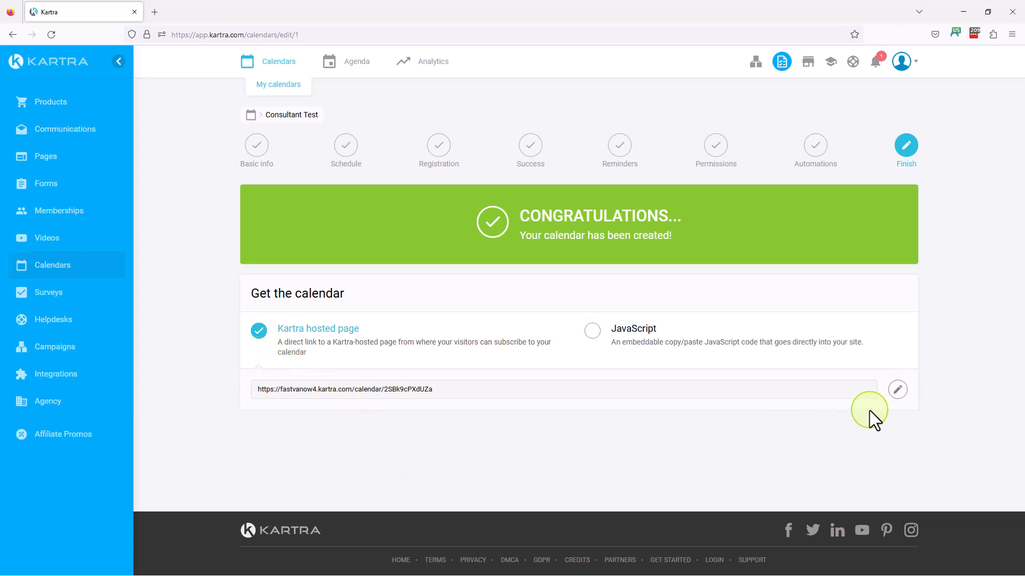
pyautogui.click(901, 393)
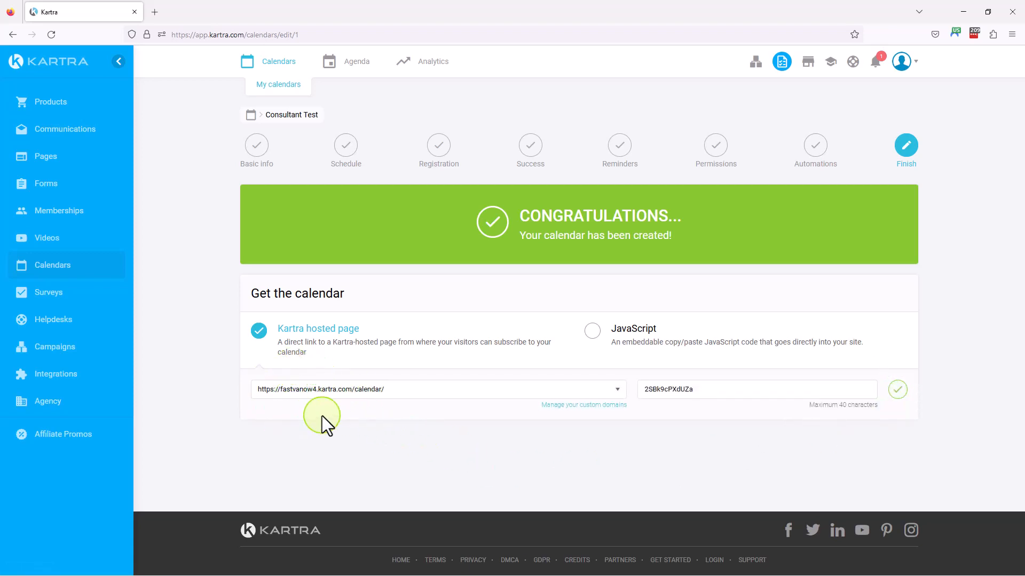
pyautogui.click(346, 388)
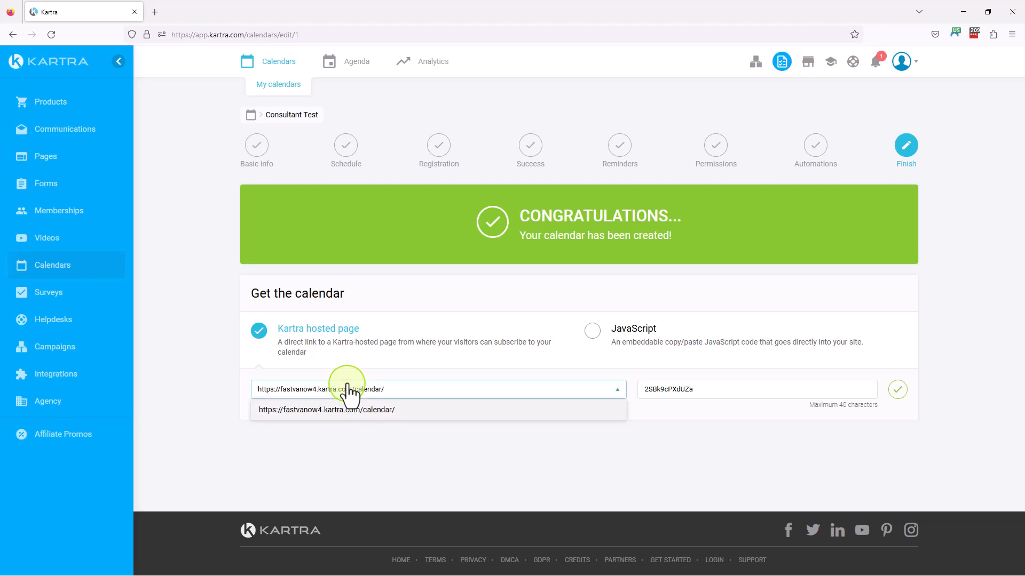
pyautogui.click(354, 390)
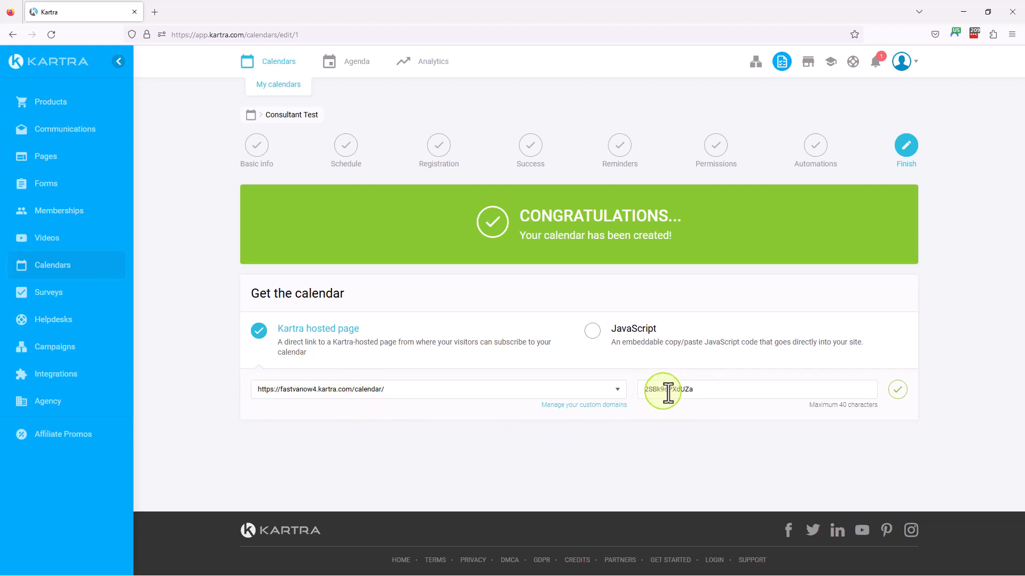
pyautogui.moveTo(709, 391); pyautogui.dragTo(624, 407)
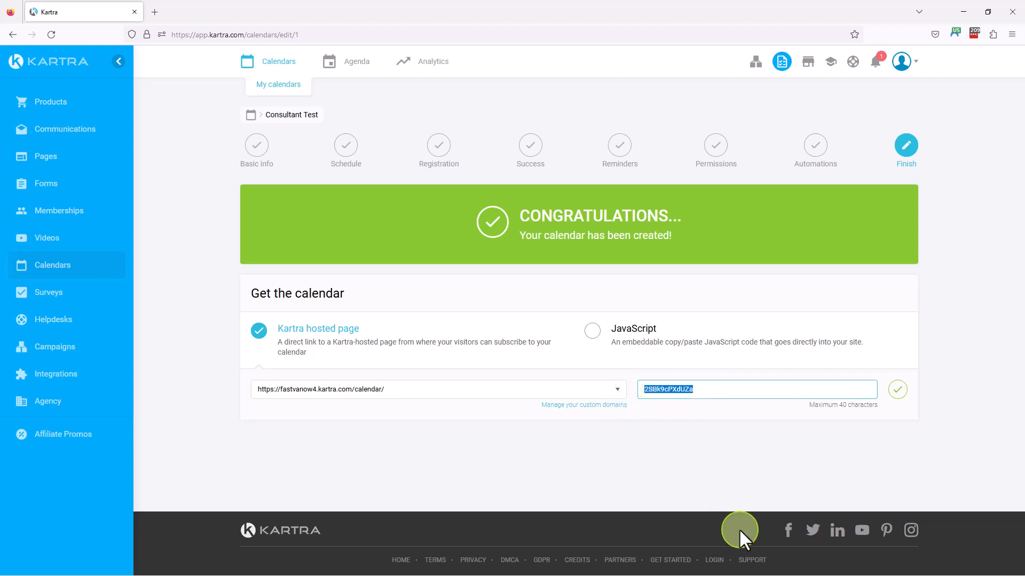
pyautogui.write('my-calendar')
pyautogui.click(897, 389)
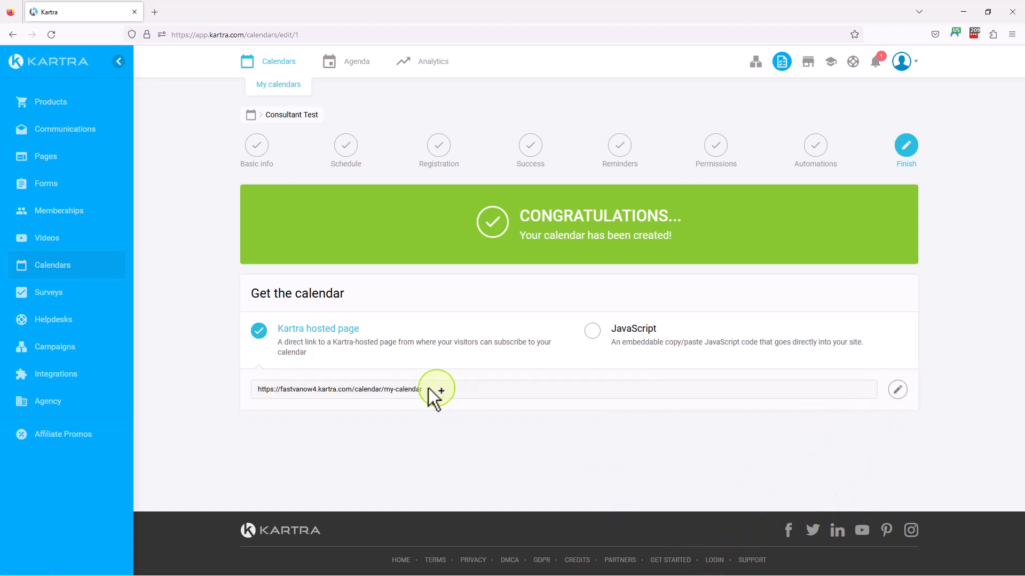
# Open the hosted calendar link in a new browser tab and switch to that tab
pyautogui.moveTo(445, 389); pyautogui.dragTo(274, 392)
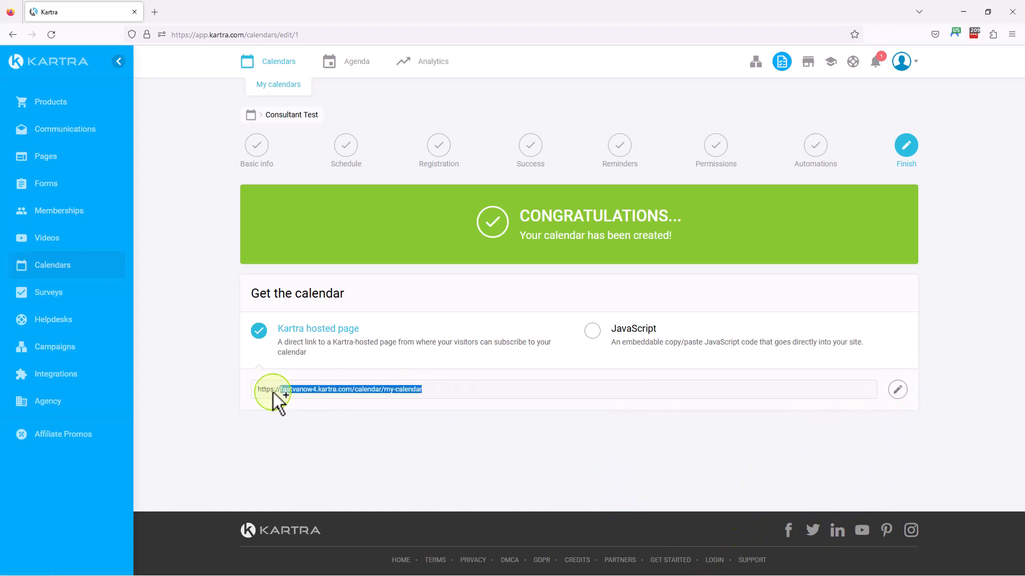
pyautogui.rightClick(307, 392)
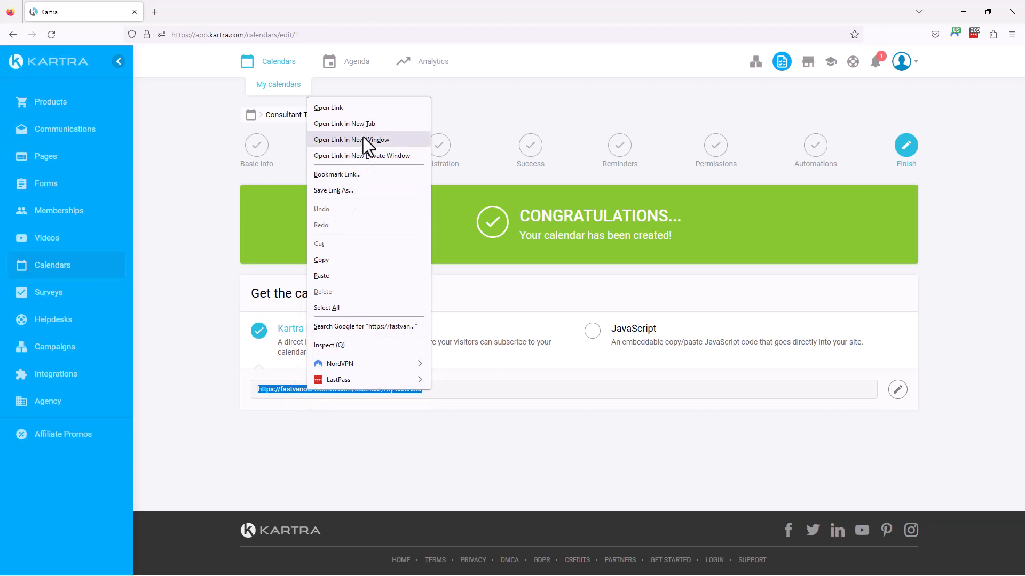
pyautogui.click(355, 121)
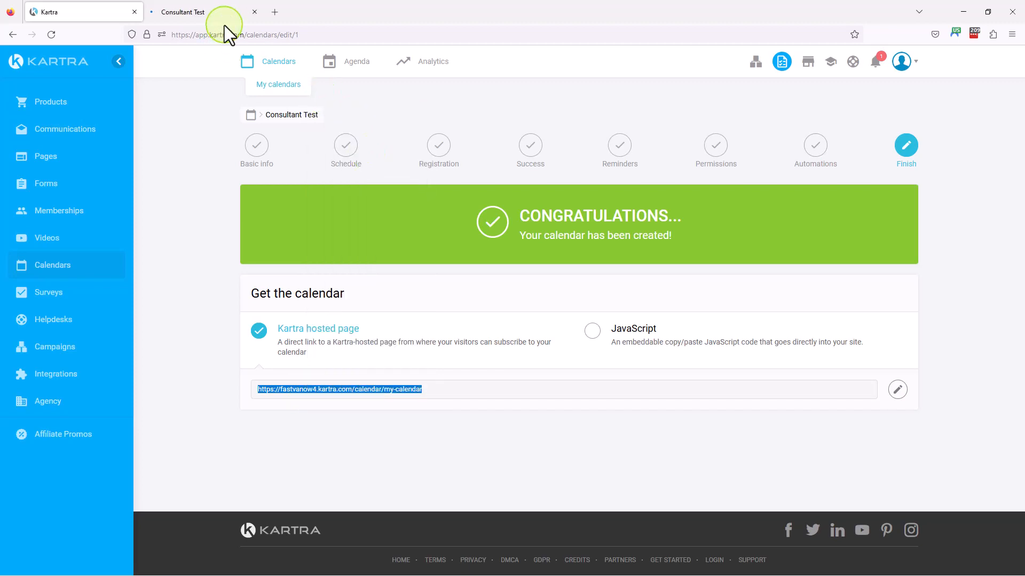
pyautogui.click(219, 10)
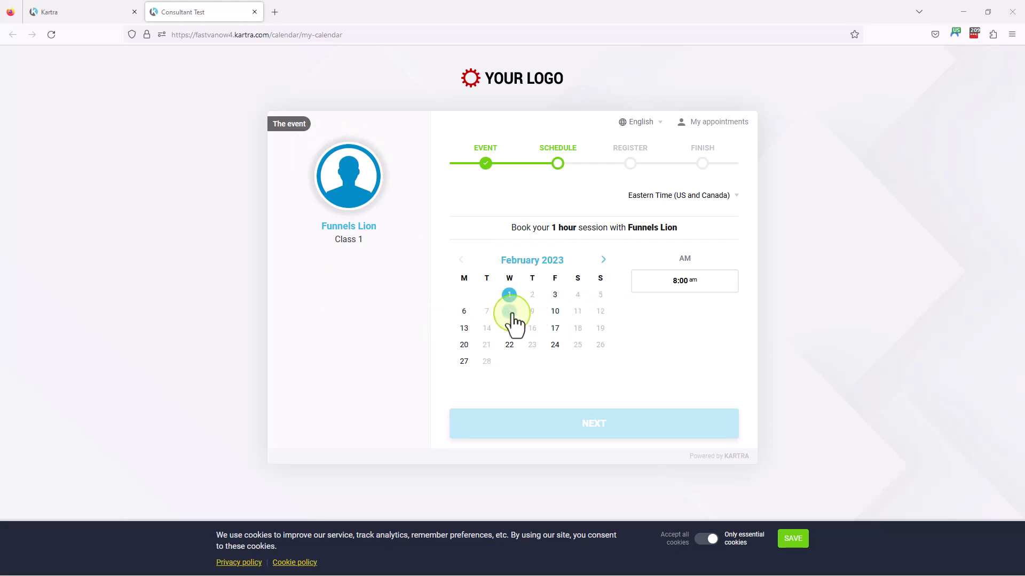
# Select the 8:00 am session on 1 February, keep Eastern Time (US and Canada), and continue to registration
pyautogui.click(684, 286)
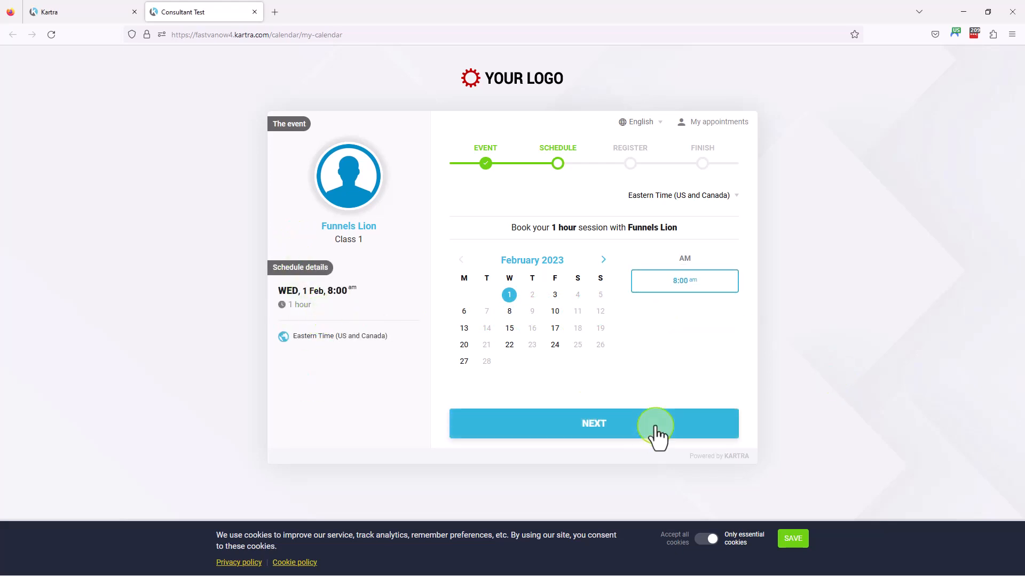
pyautogui.click(724, 196)
pyautogui.click(725, 201)
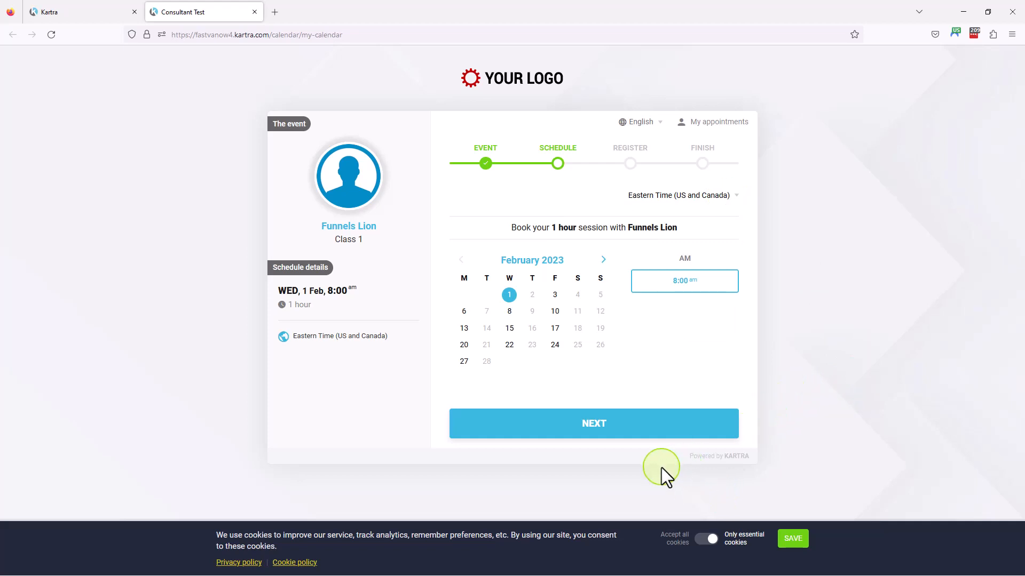
pyautogui.click(622, 425)
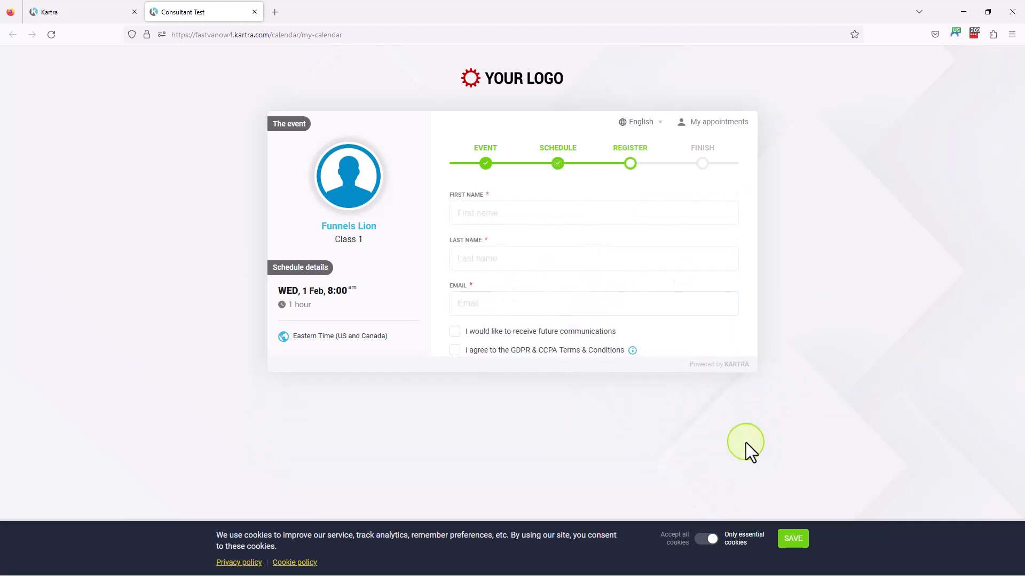
# Fill in the registrant's first name, last name and email address on the booking form
pyautogui.click(473, 204)
pyautogui.write('Marketing')
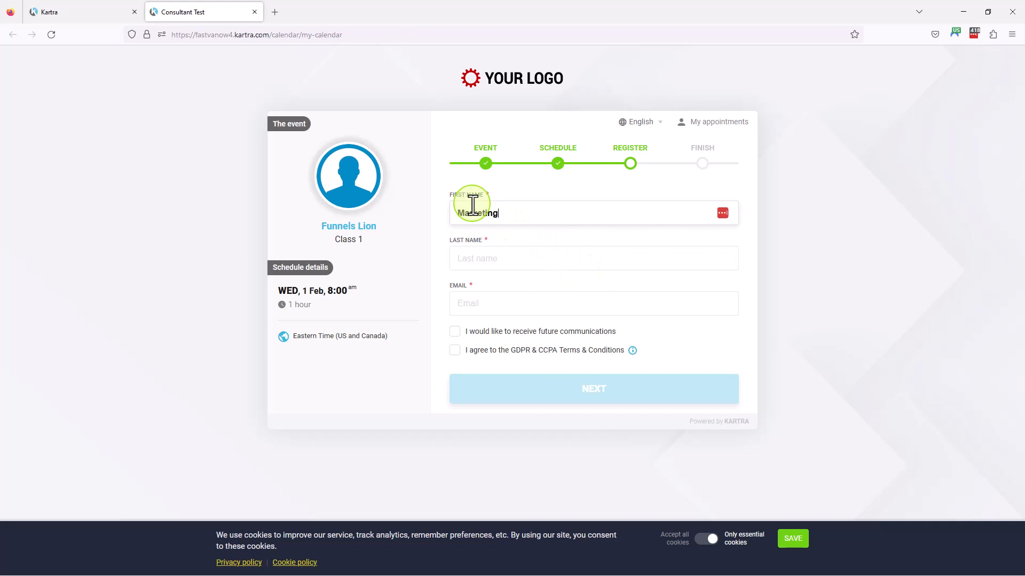
pyautogui.press('Tab')
pyautogui.write('Lion')
pyautogui.press('Tab')
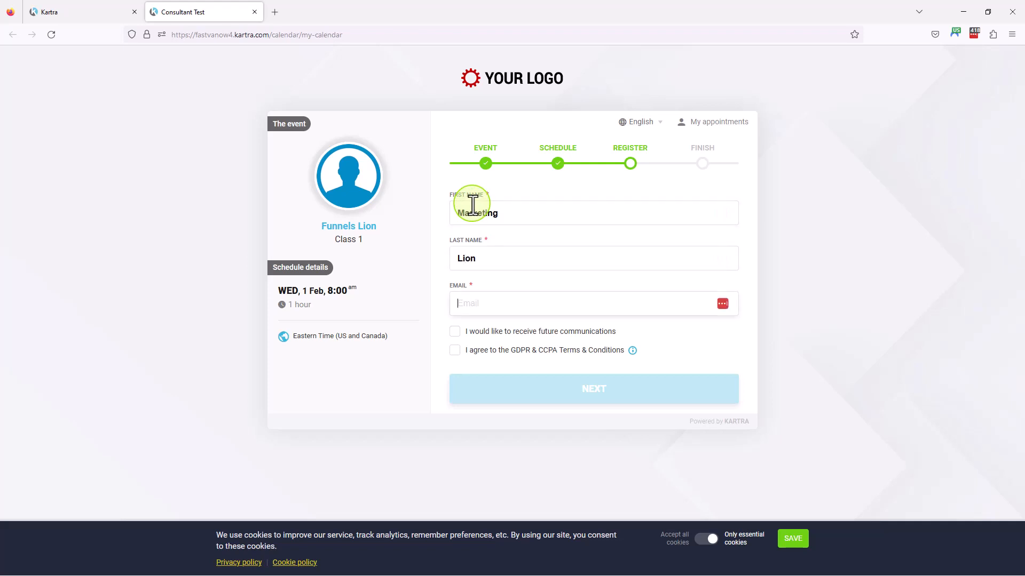
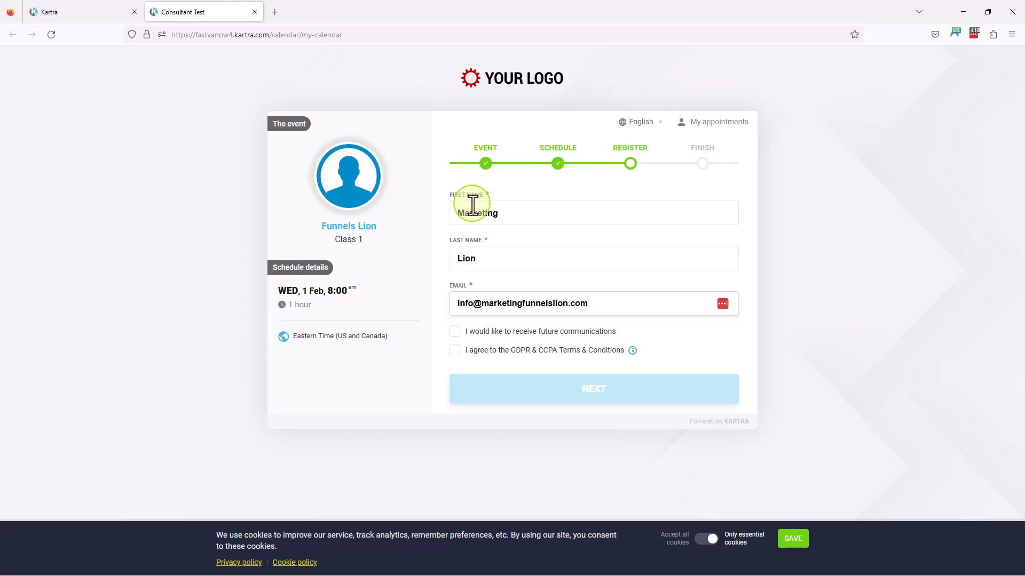
# Accept both future communications and the GDPR & CCPA Terms & Conditions on the booking form
pyautogui.click(455, 332)
pyautogui.click(454, 350)
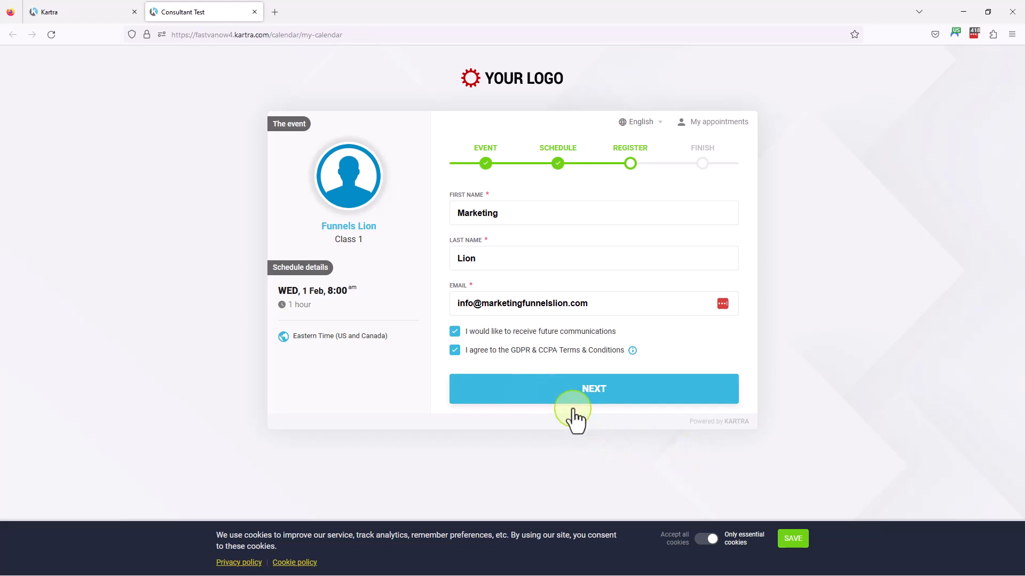
# Deactivate GDPR & CCPA in the Kartra account settings and save the settings
pyautogui.click(85, 10)
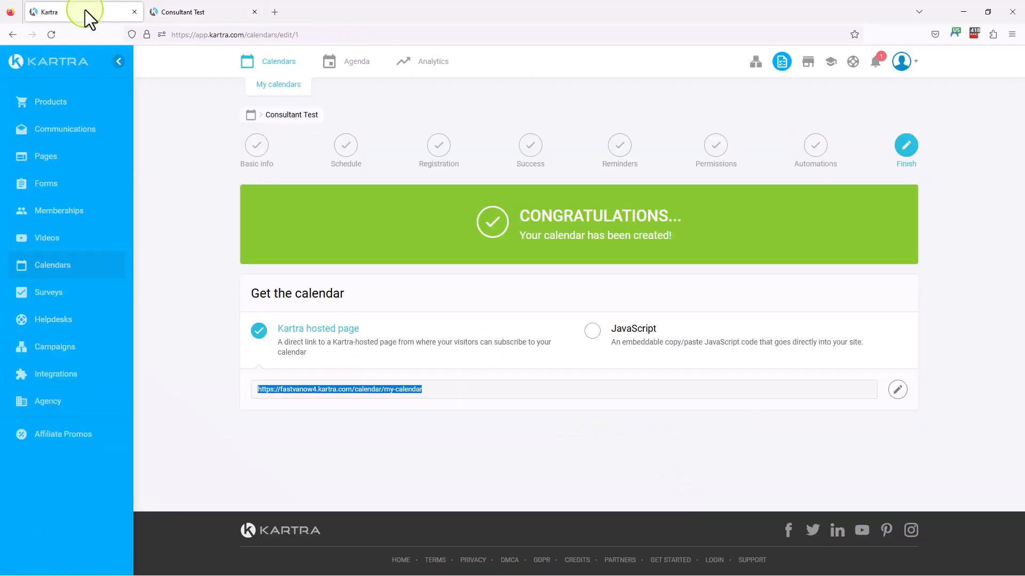
pyautogui.click(907, 63)
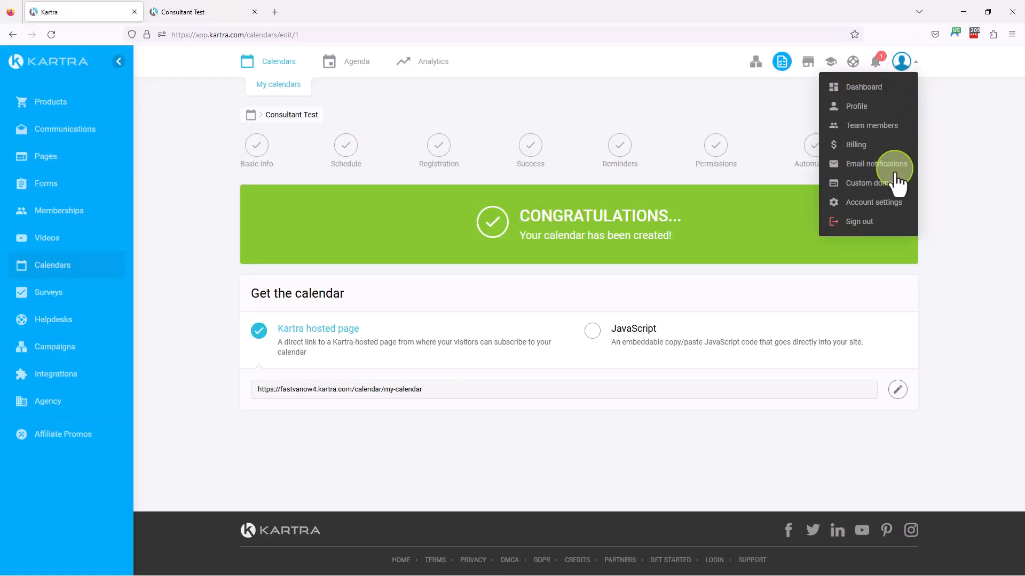
pyautogui.click(874, 204)
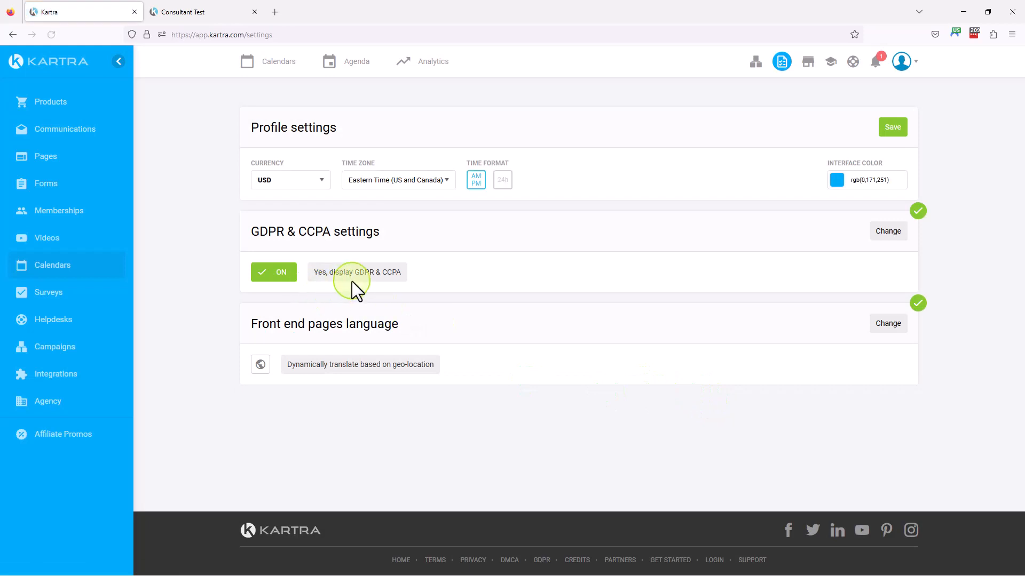
pyautogui.click(888, 232)
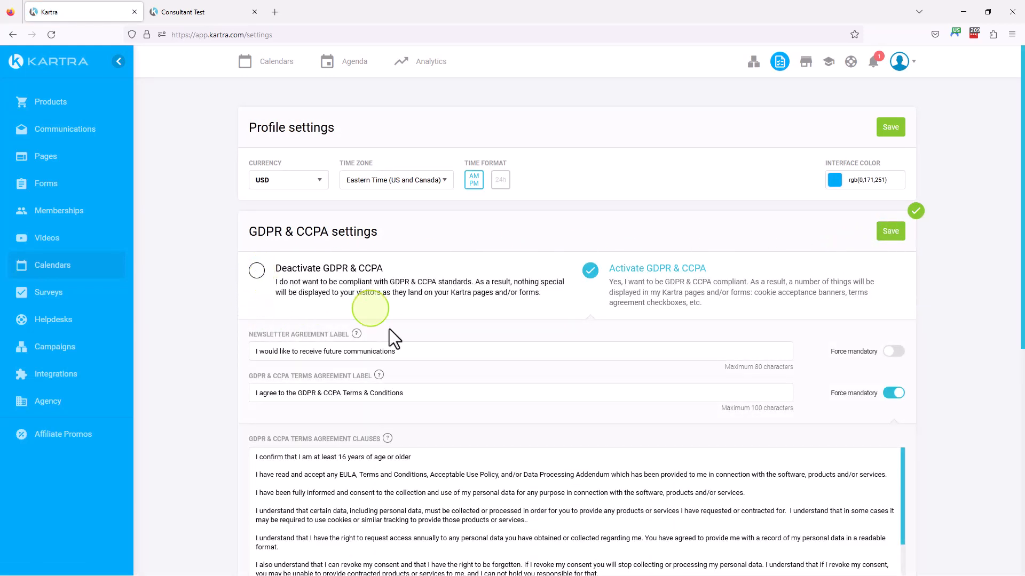
pyautogui.click(348, 315)
pyautogui.click(890, 231)
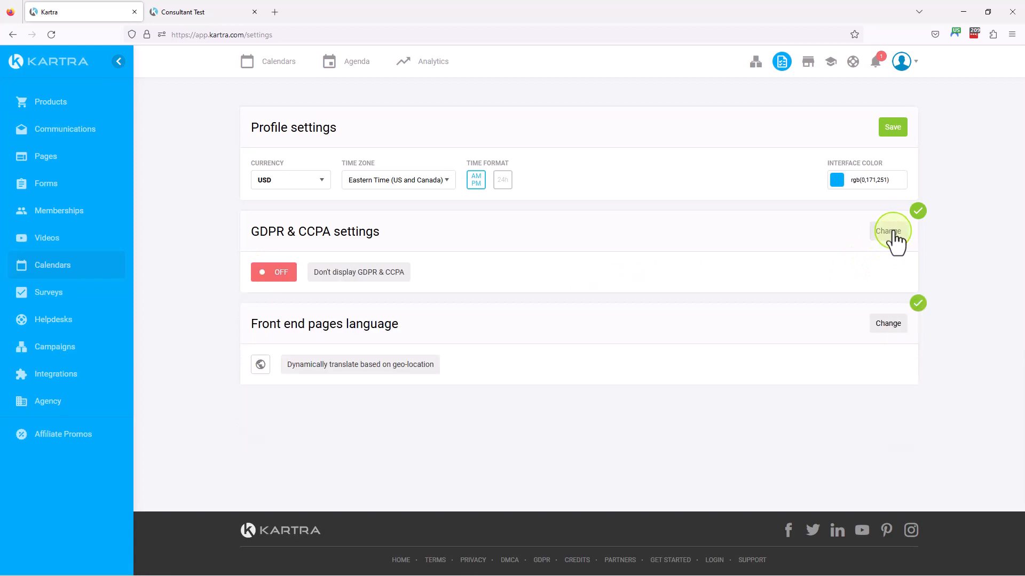
pyautogui.click(895, 130)
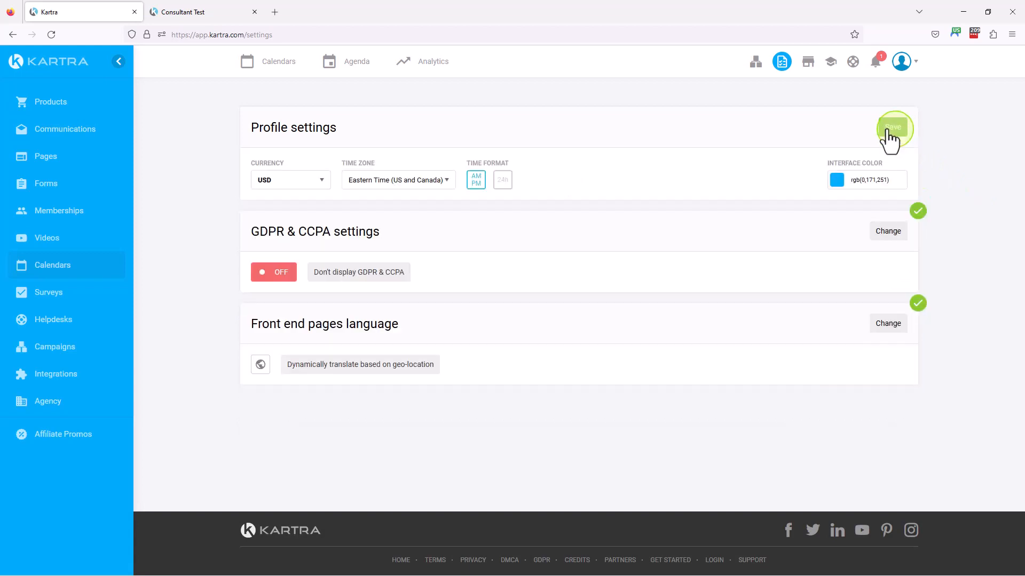
# Return to the Consultant Test booking page and submit the registration
pyautogui.click(210, 10)
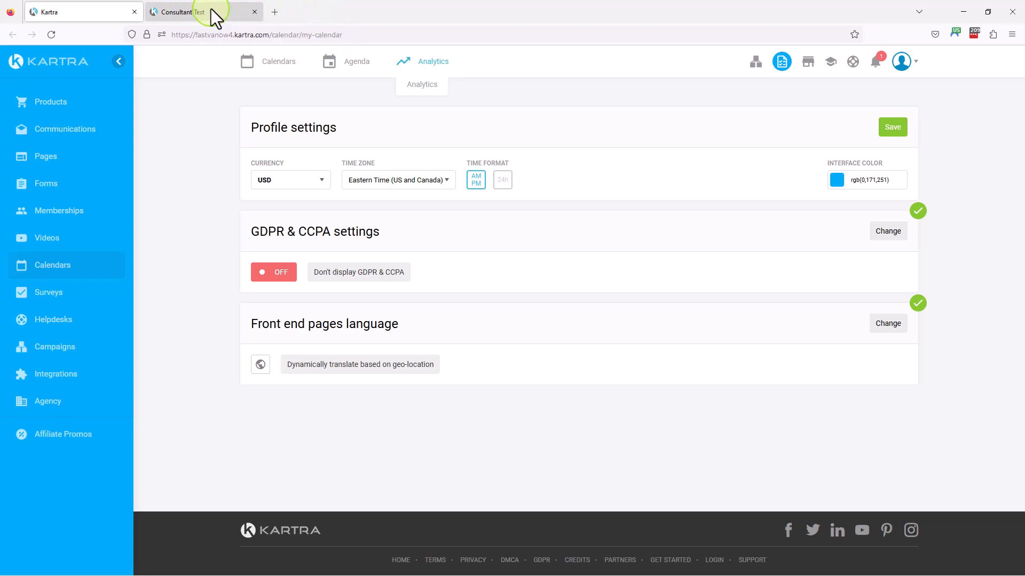
pyautogui.click(582, 390)
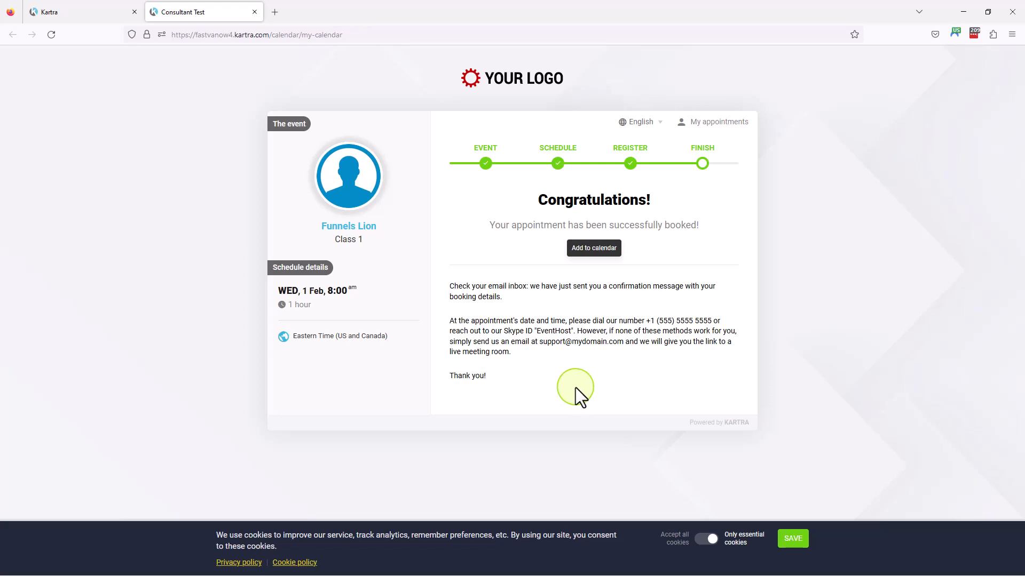
# Go back to the Kartra dashboard and check the upcoming calendar events for the booked session
pyautogui.hotkey('ctrl', 'Tab')
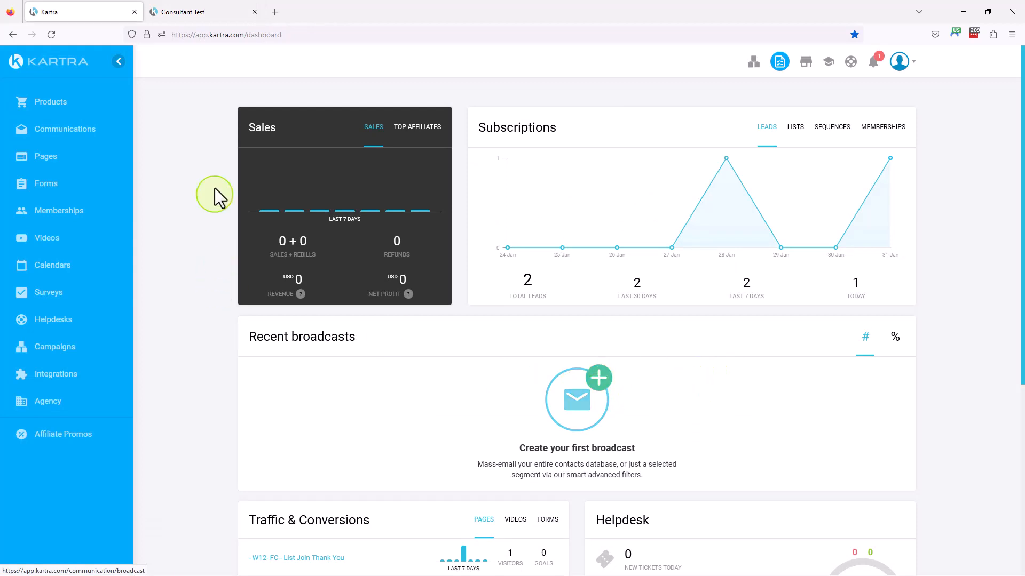
pyautogui.click(47, 63)
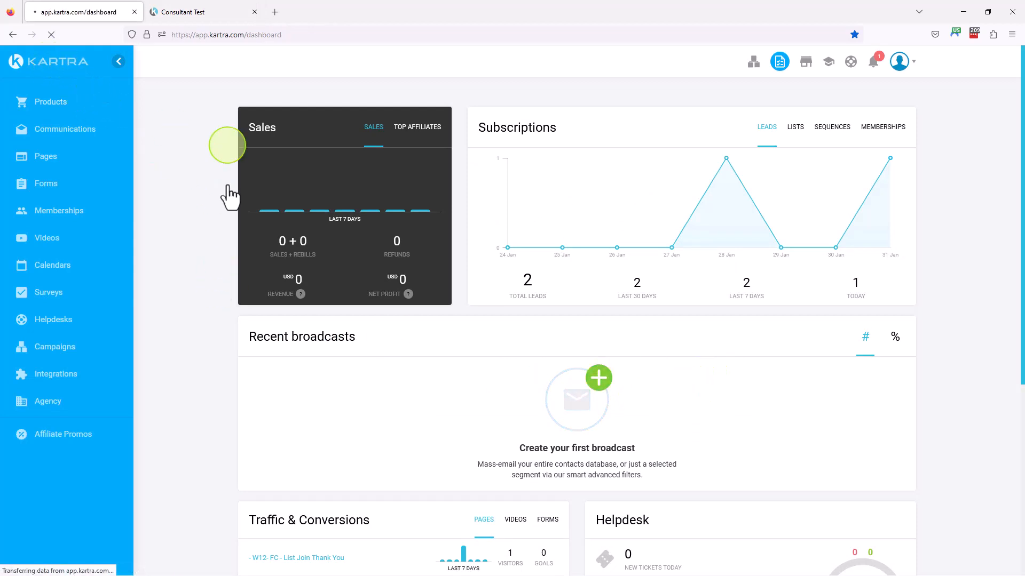
pyautogui.scroll(-5, 214, 293)
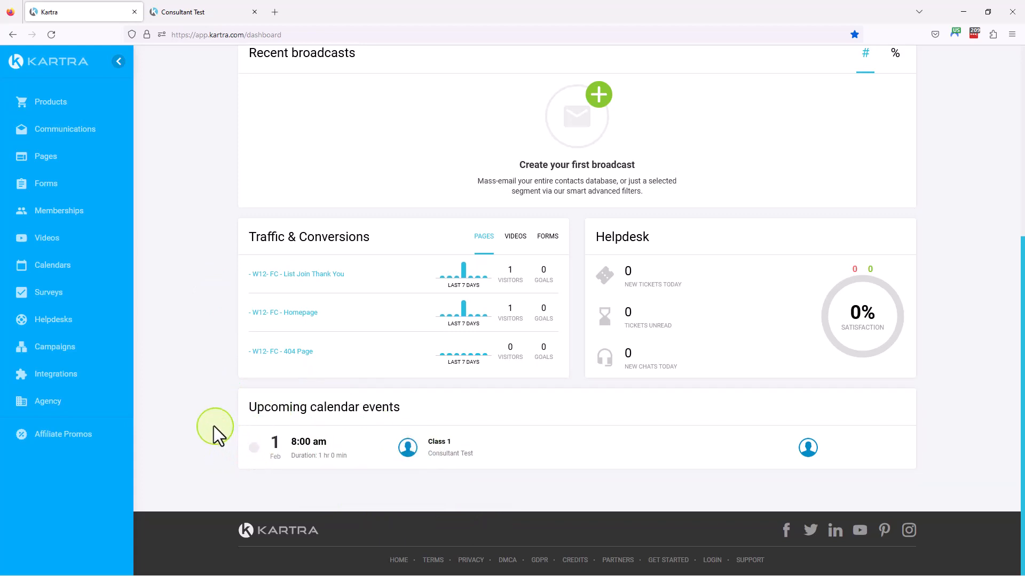
# Open the registrants list of the Consultant Test calendar
pyautogui.click(57, 273)
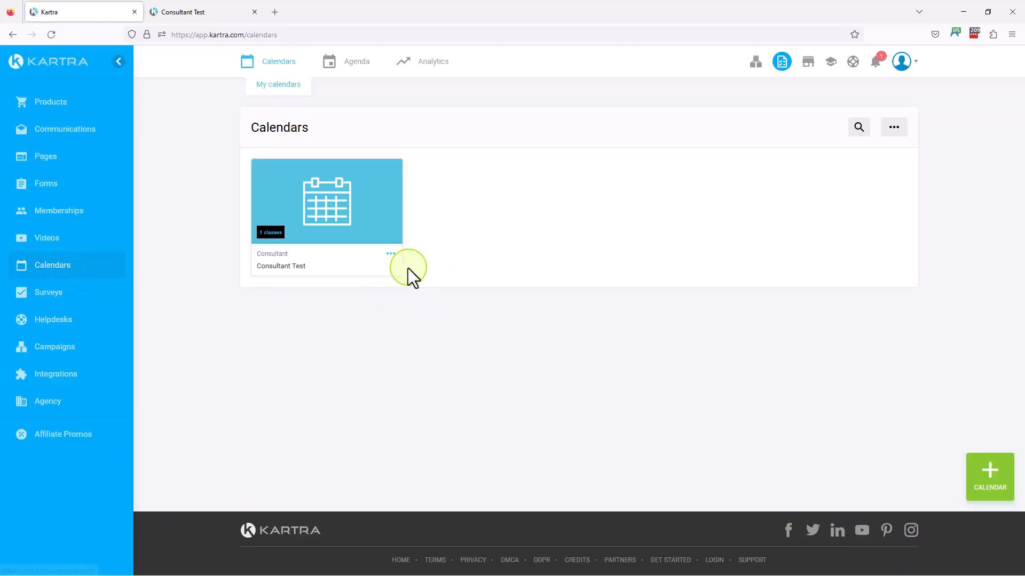
pyautogui.click(391, 255)
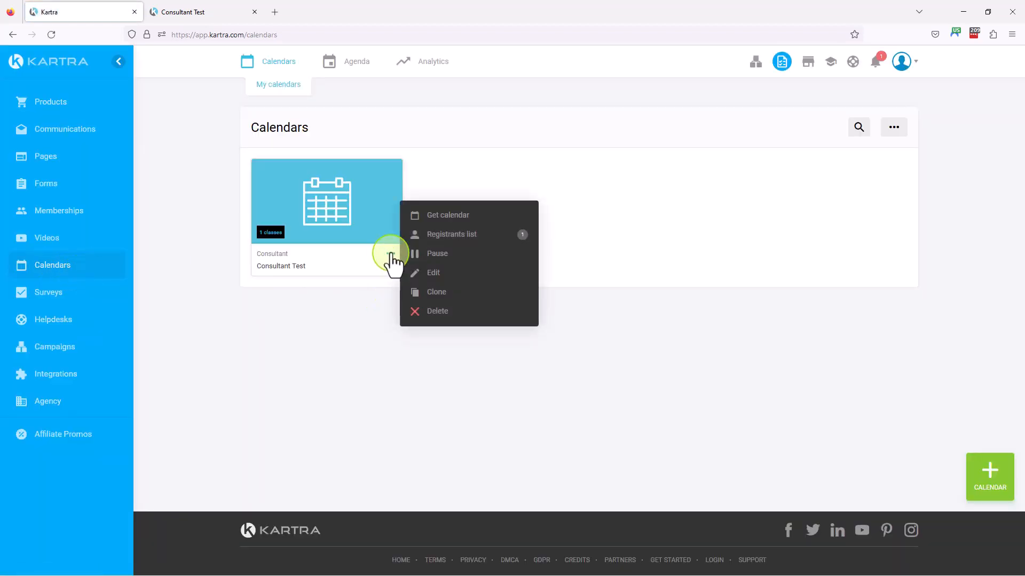
pyautogui.click(456, 235)
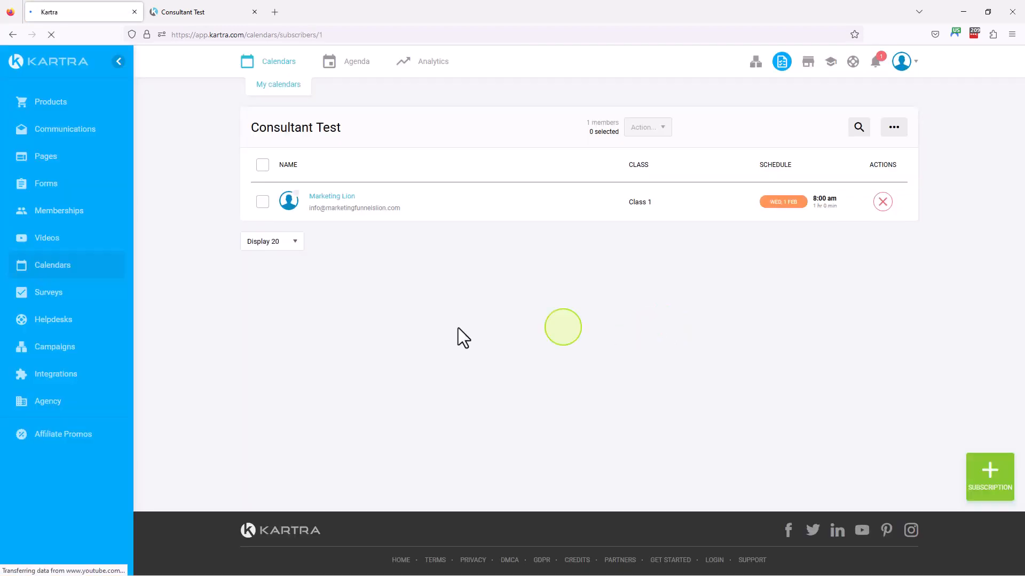